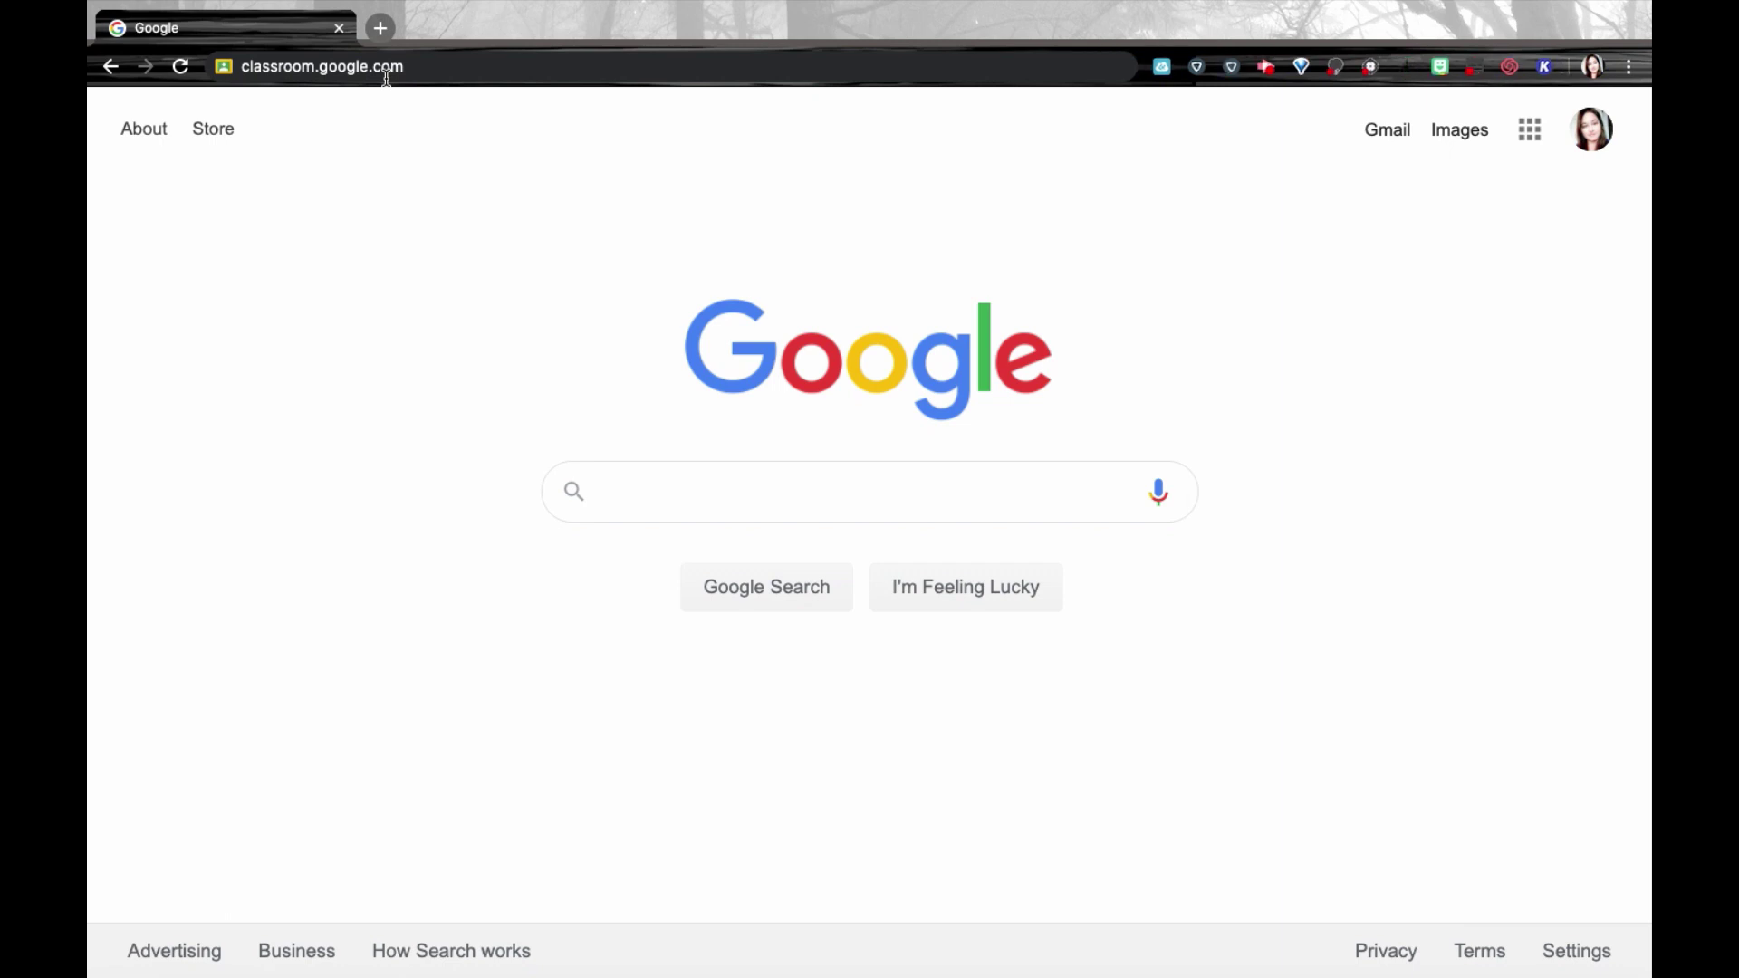
Step: Load classroom.google.com in Chrome to show the class cards
click(415, 66)
key(Return)
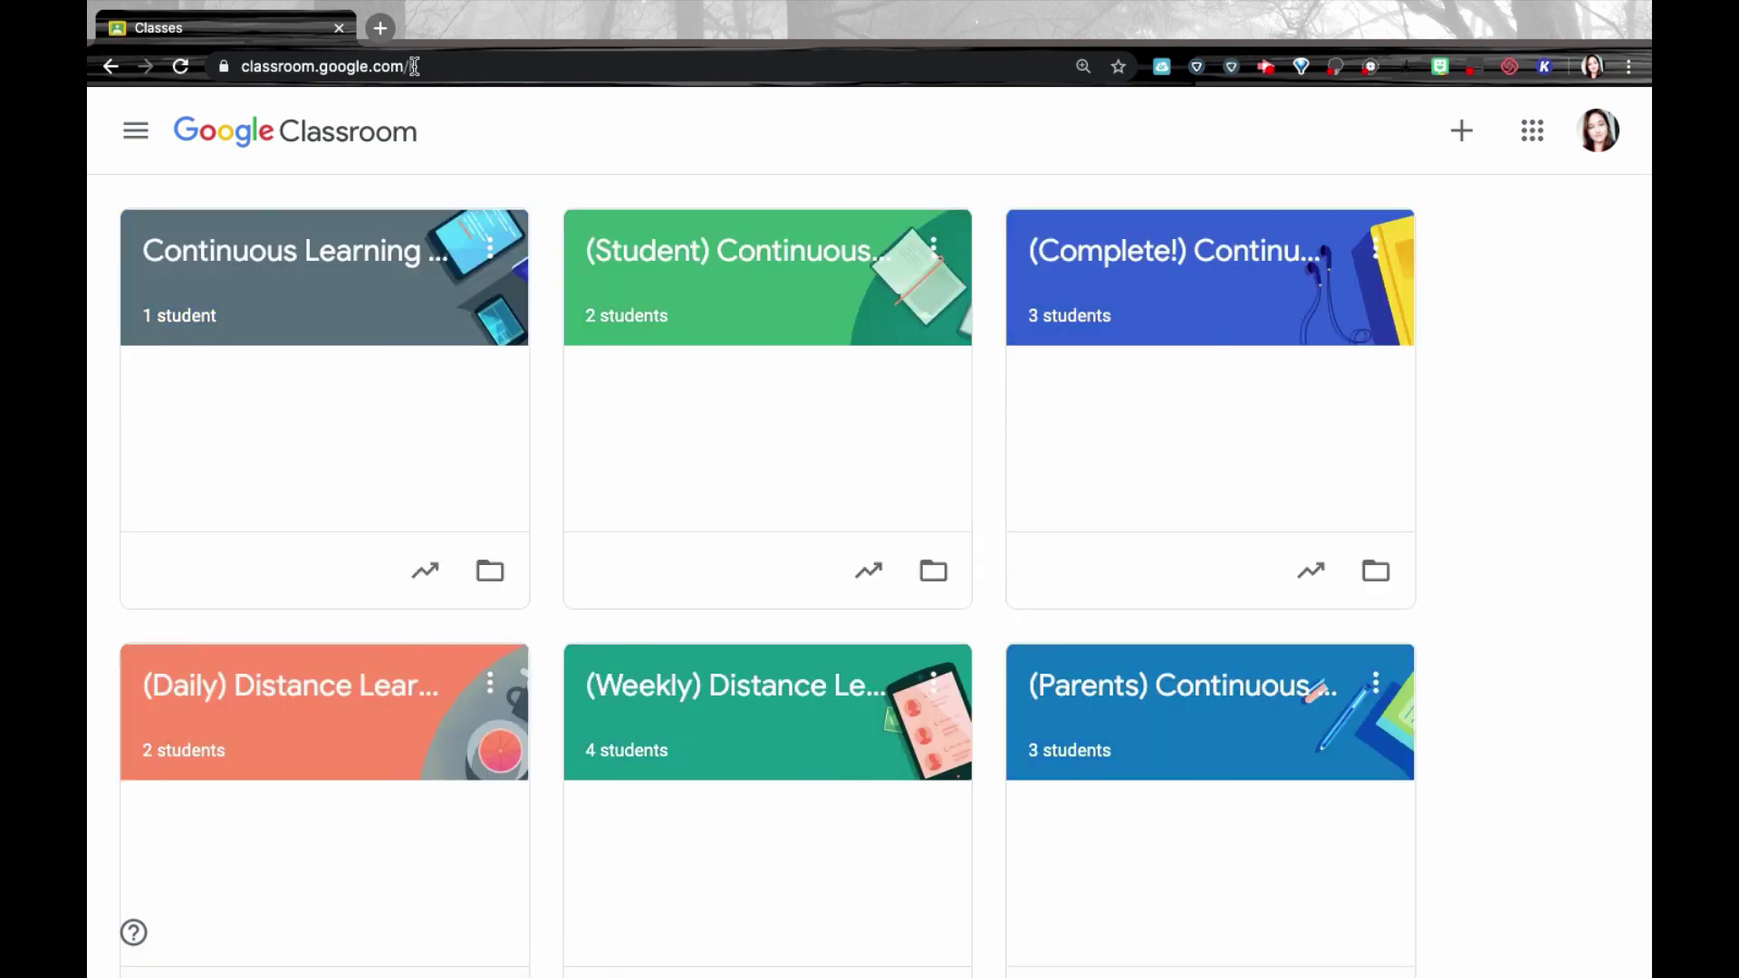
Step: Open the (Student) Continuous Learning class from its card
click(719, 247)
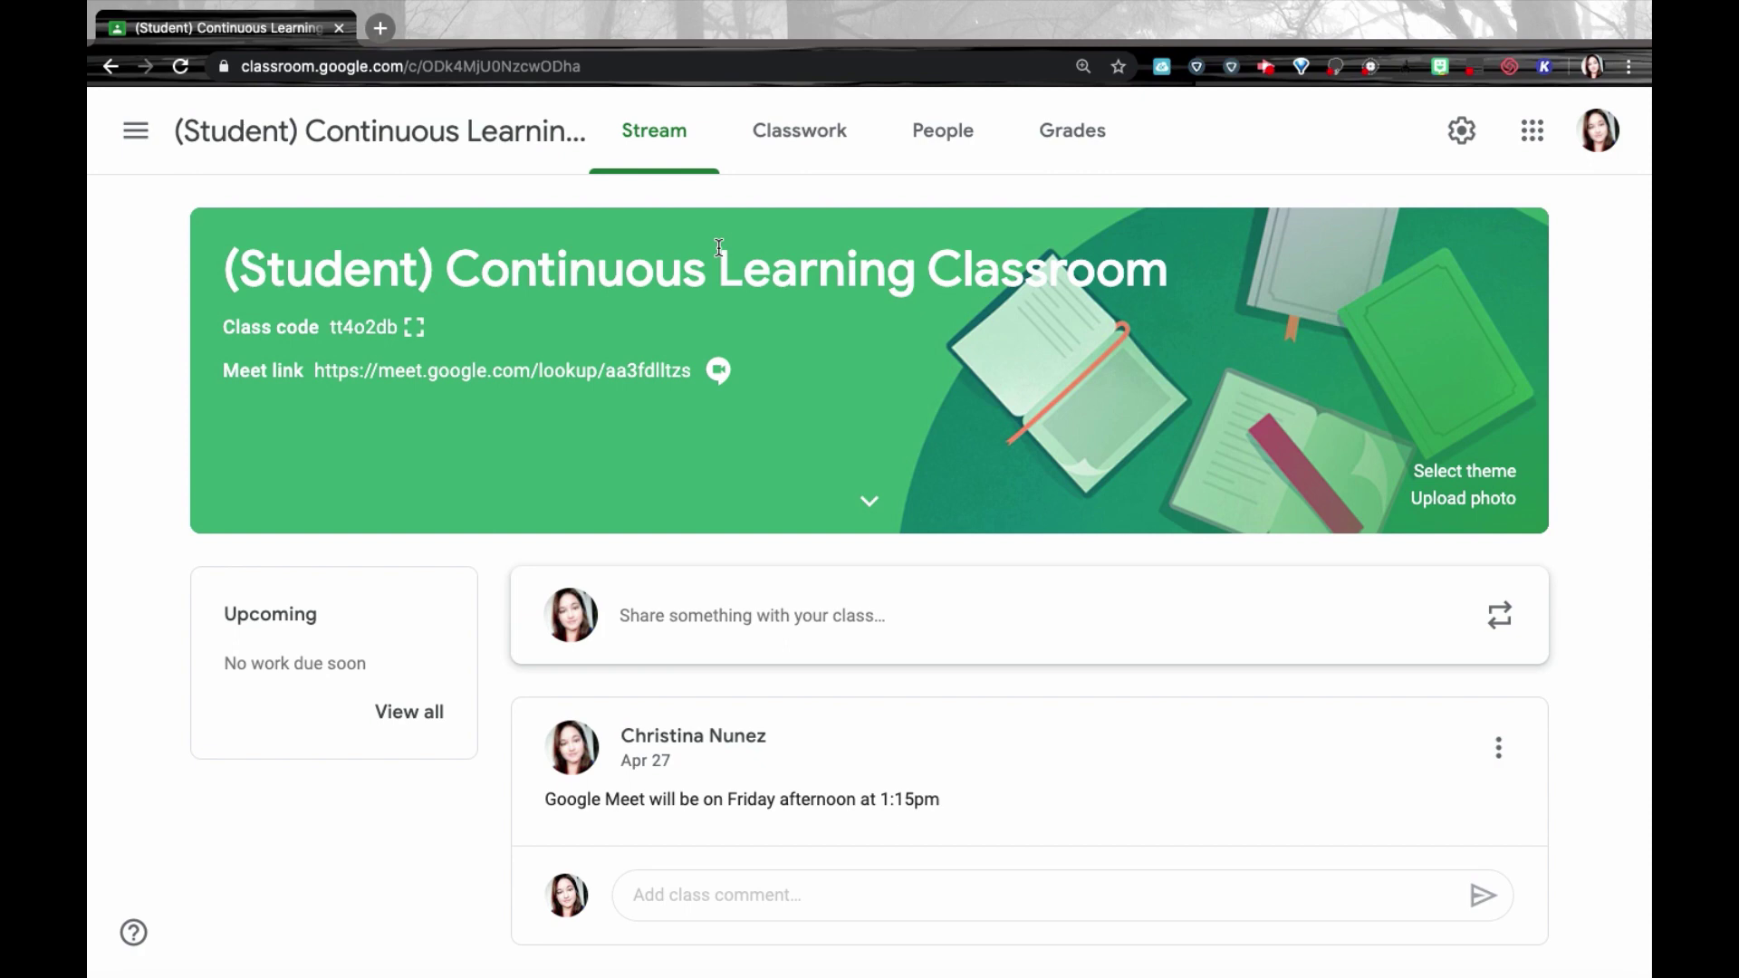
Step: In the Grades tab, return the 15/17 reading grade to the first student
click(1039, 159)
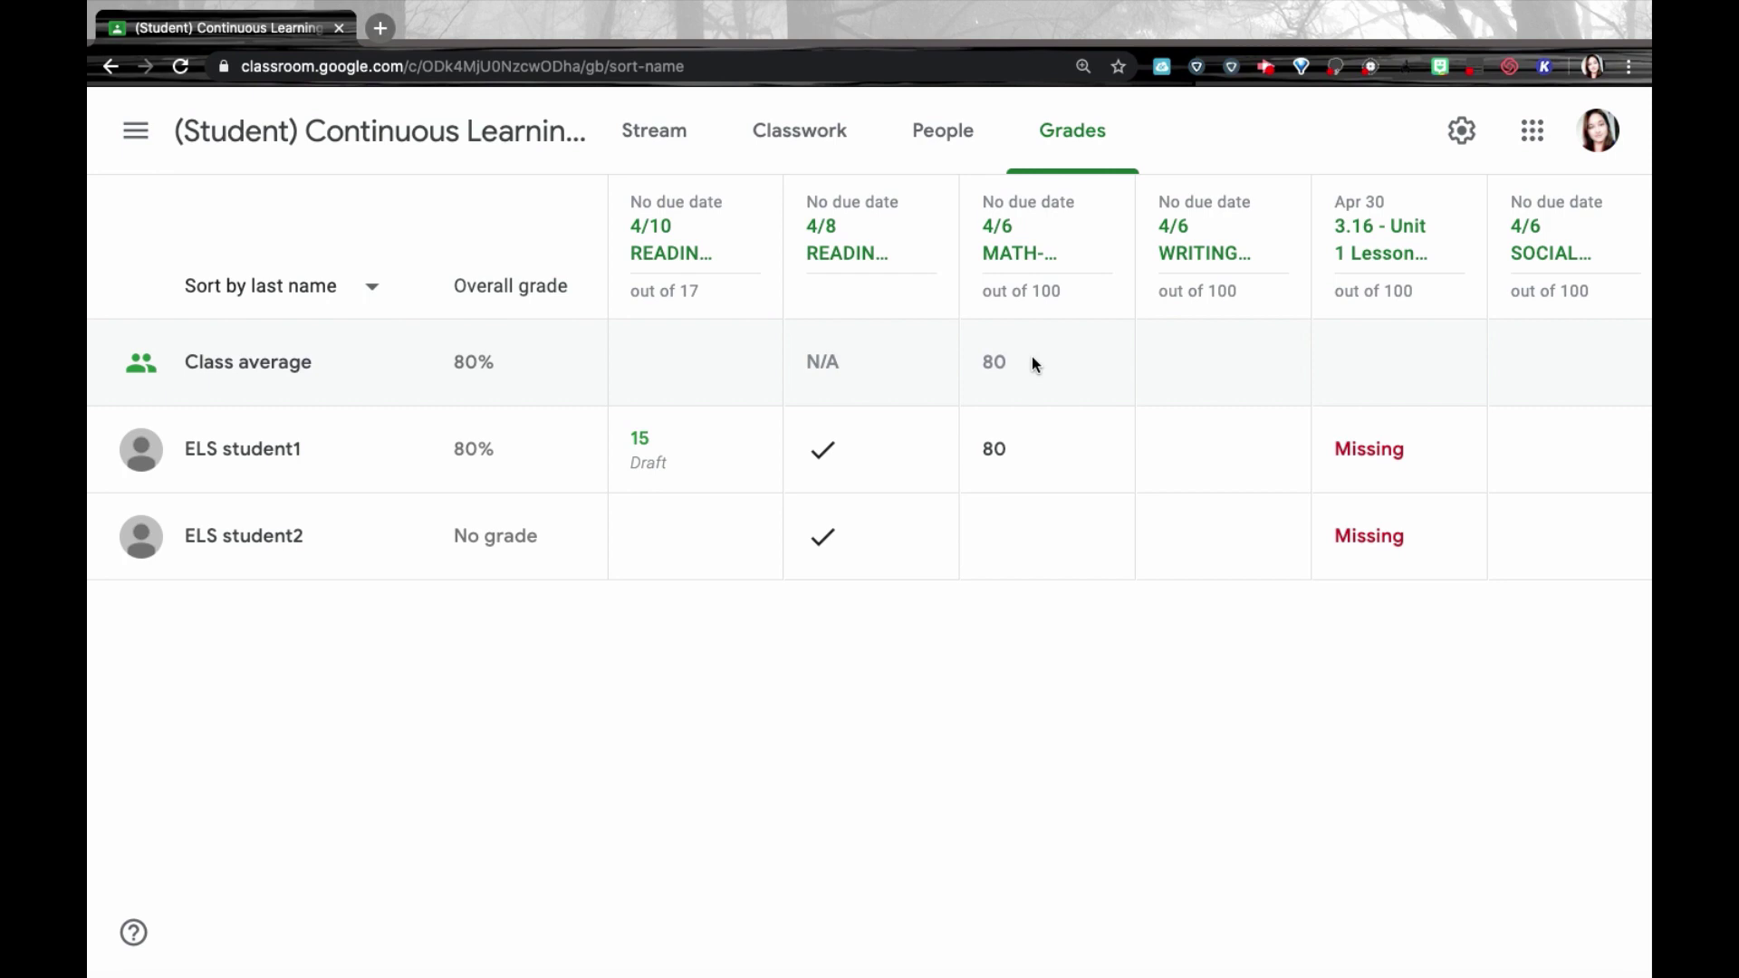
mouse_move(722, 434)
click(751, 458)
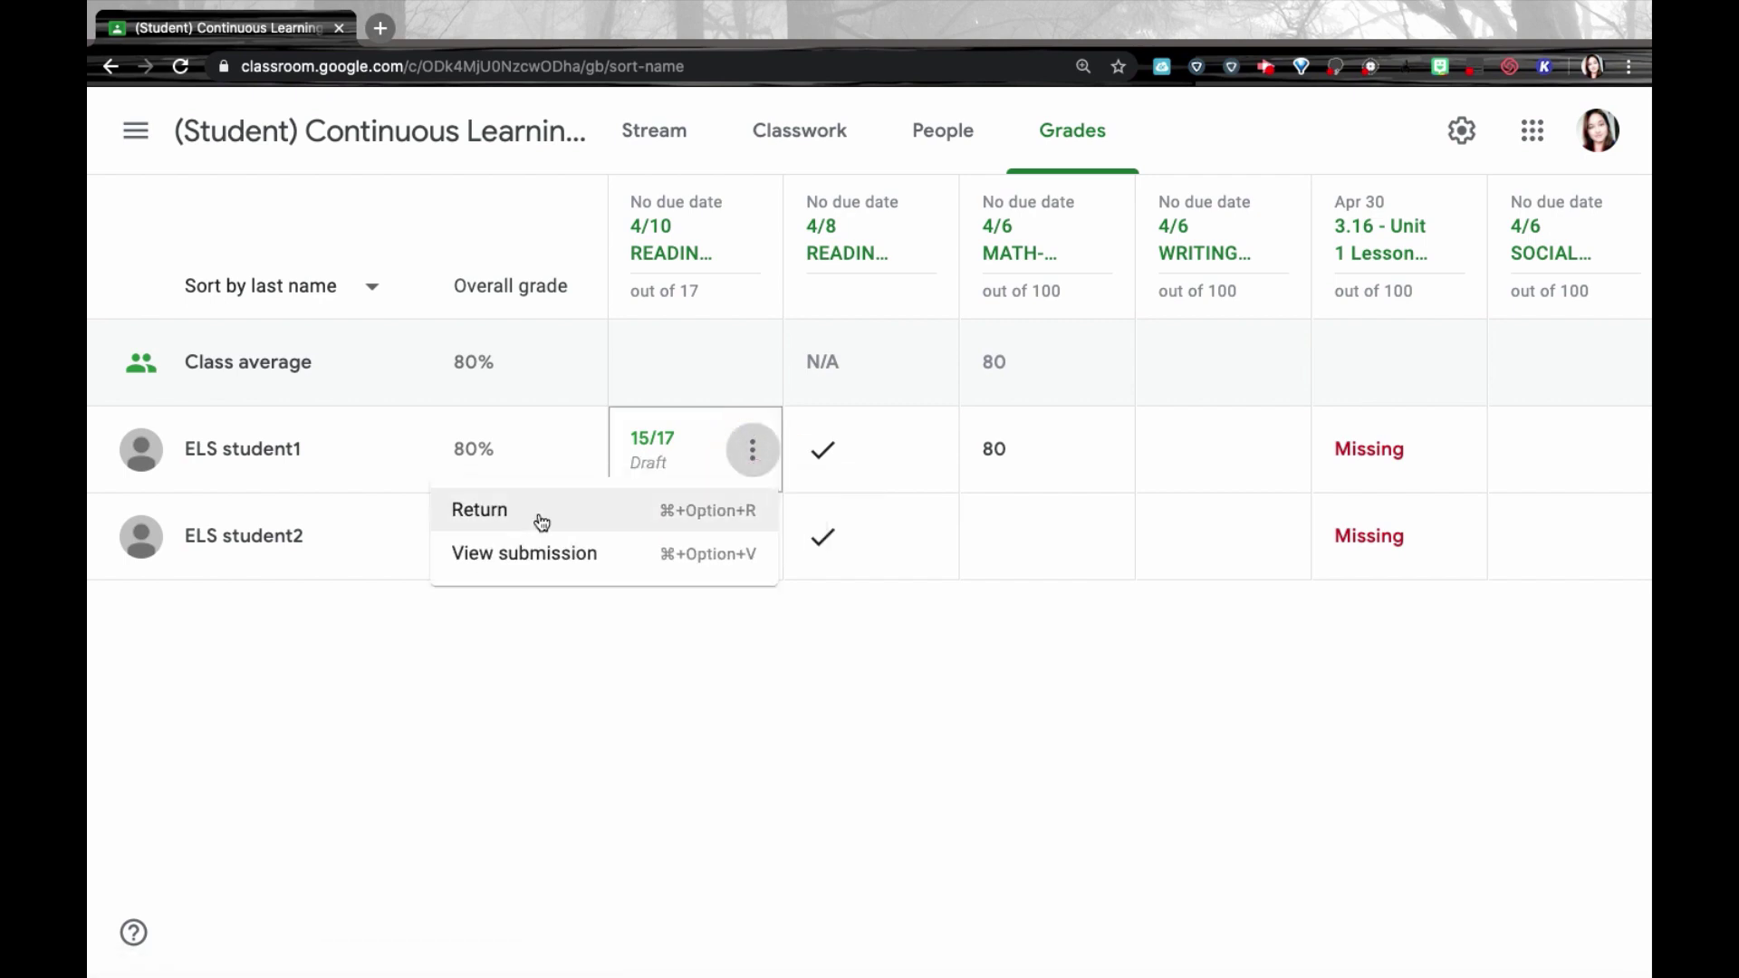
click(541, 514)
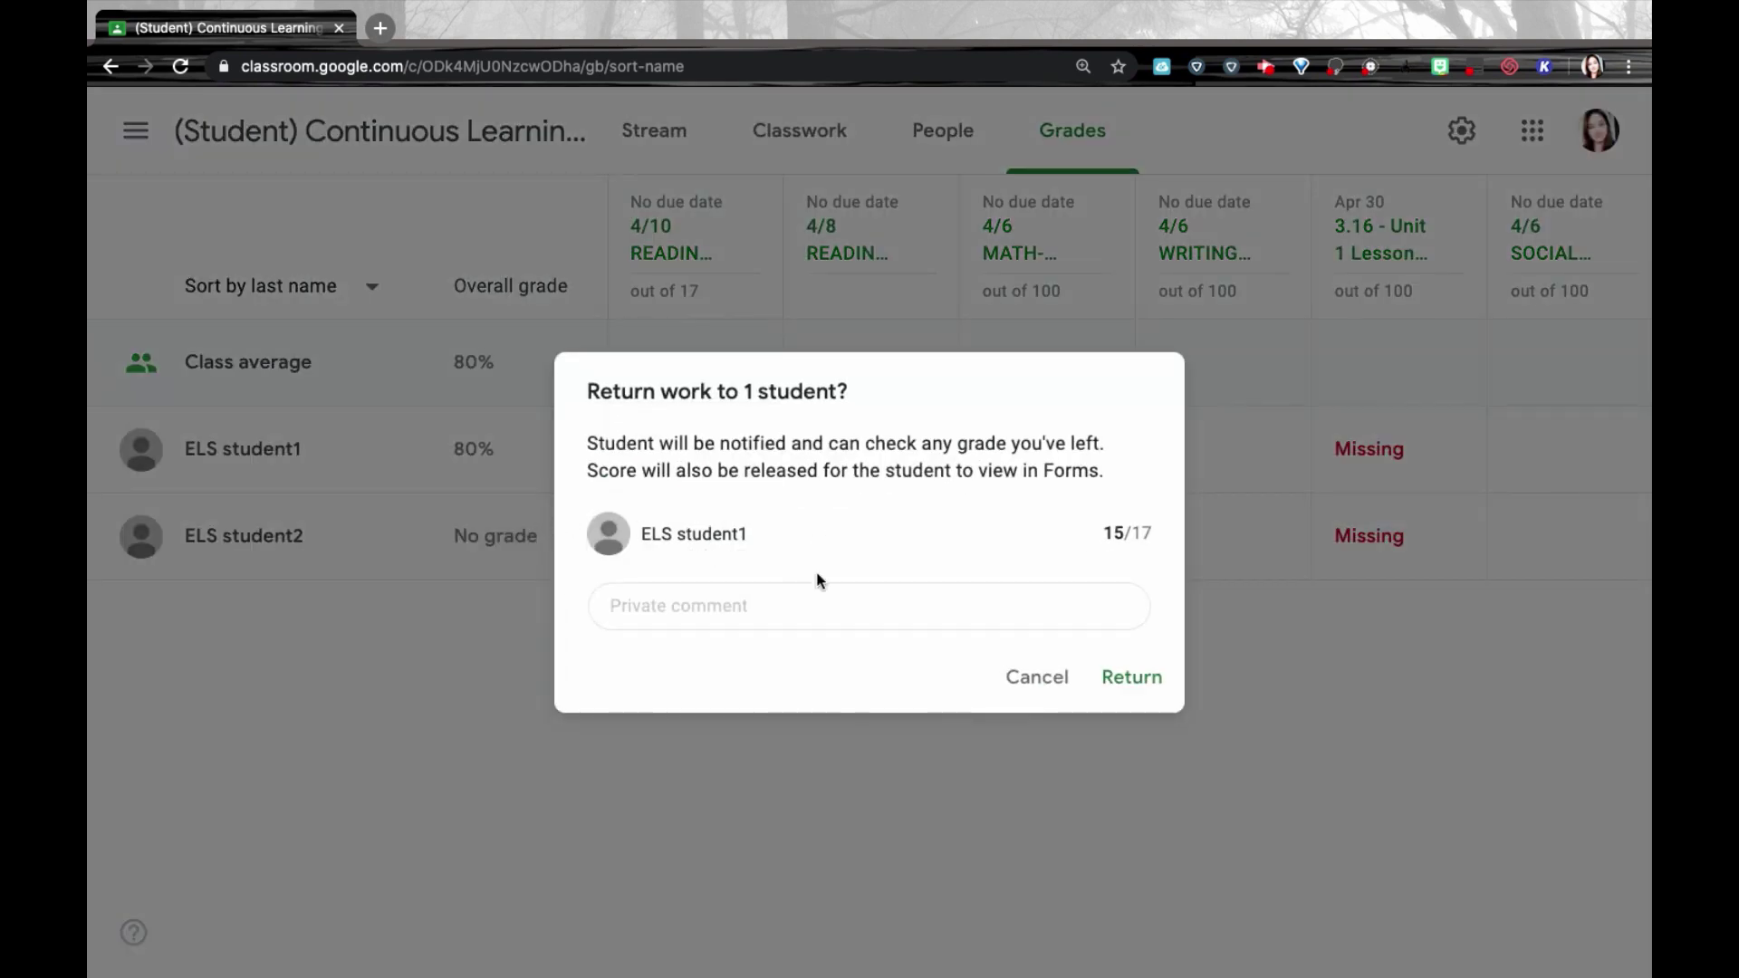
click(1127, 678)
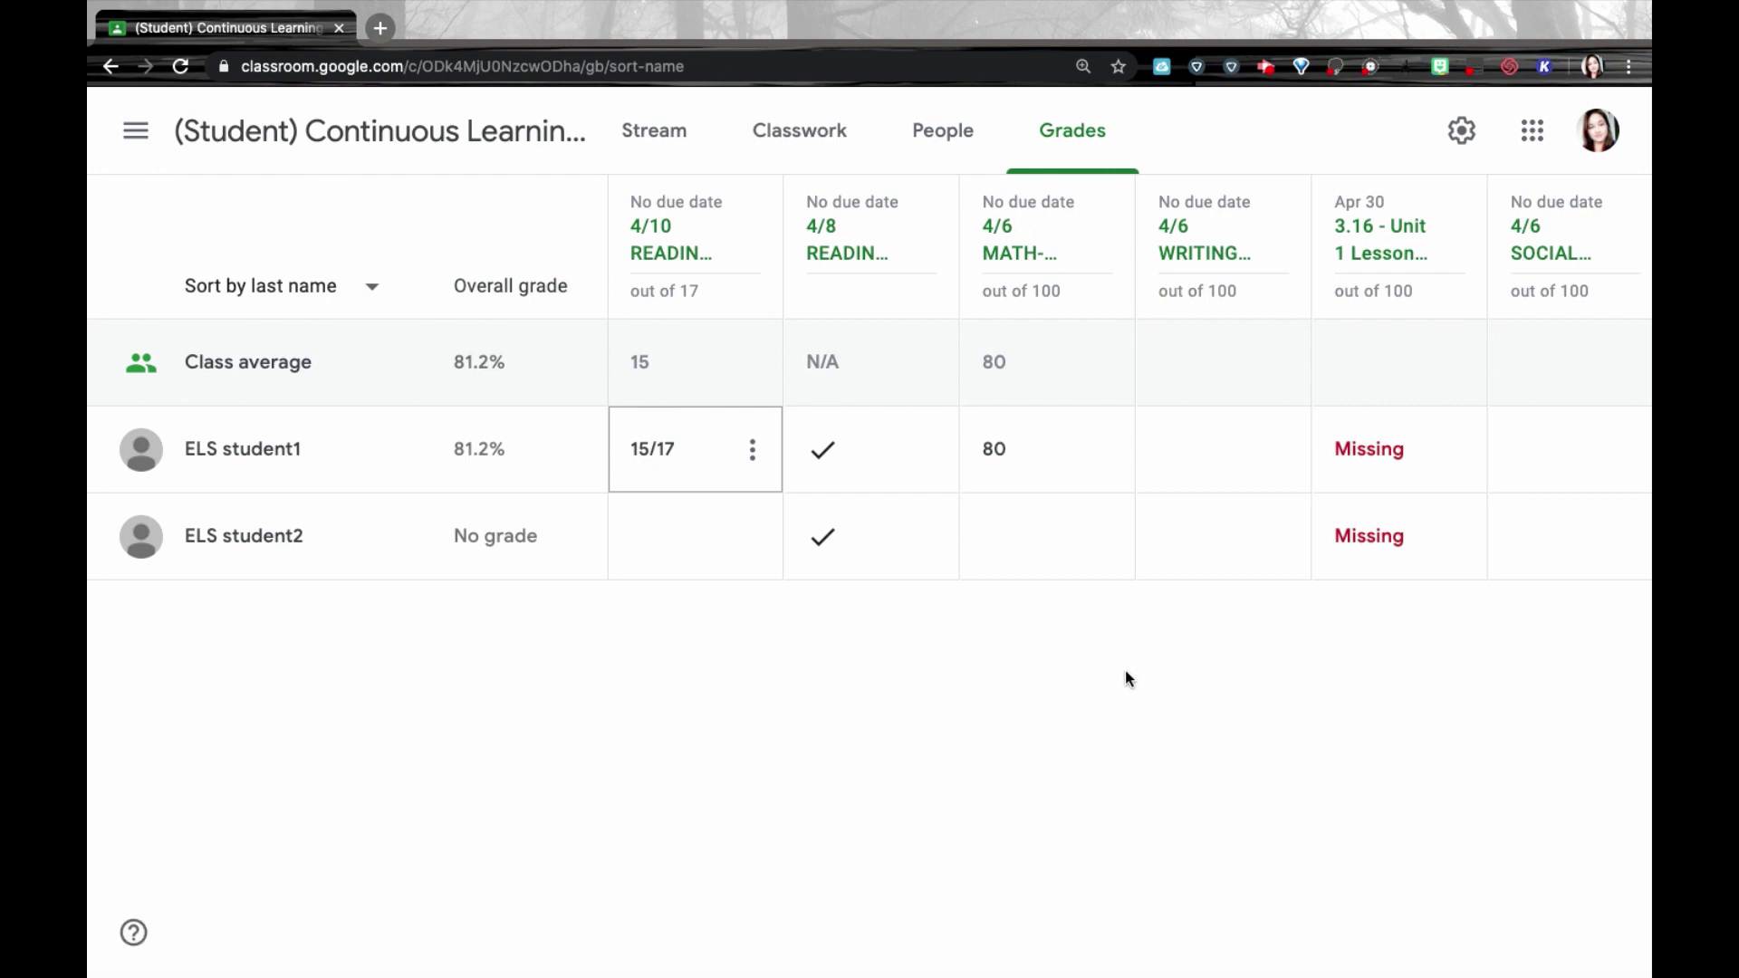
Step: On the People tab, select all students and remove both from the class
click(946, 130)
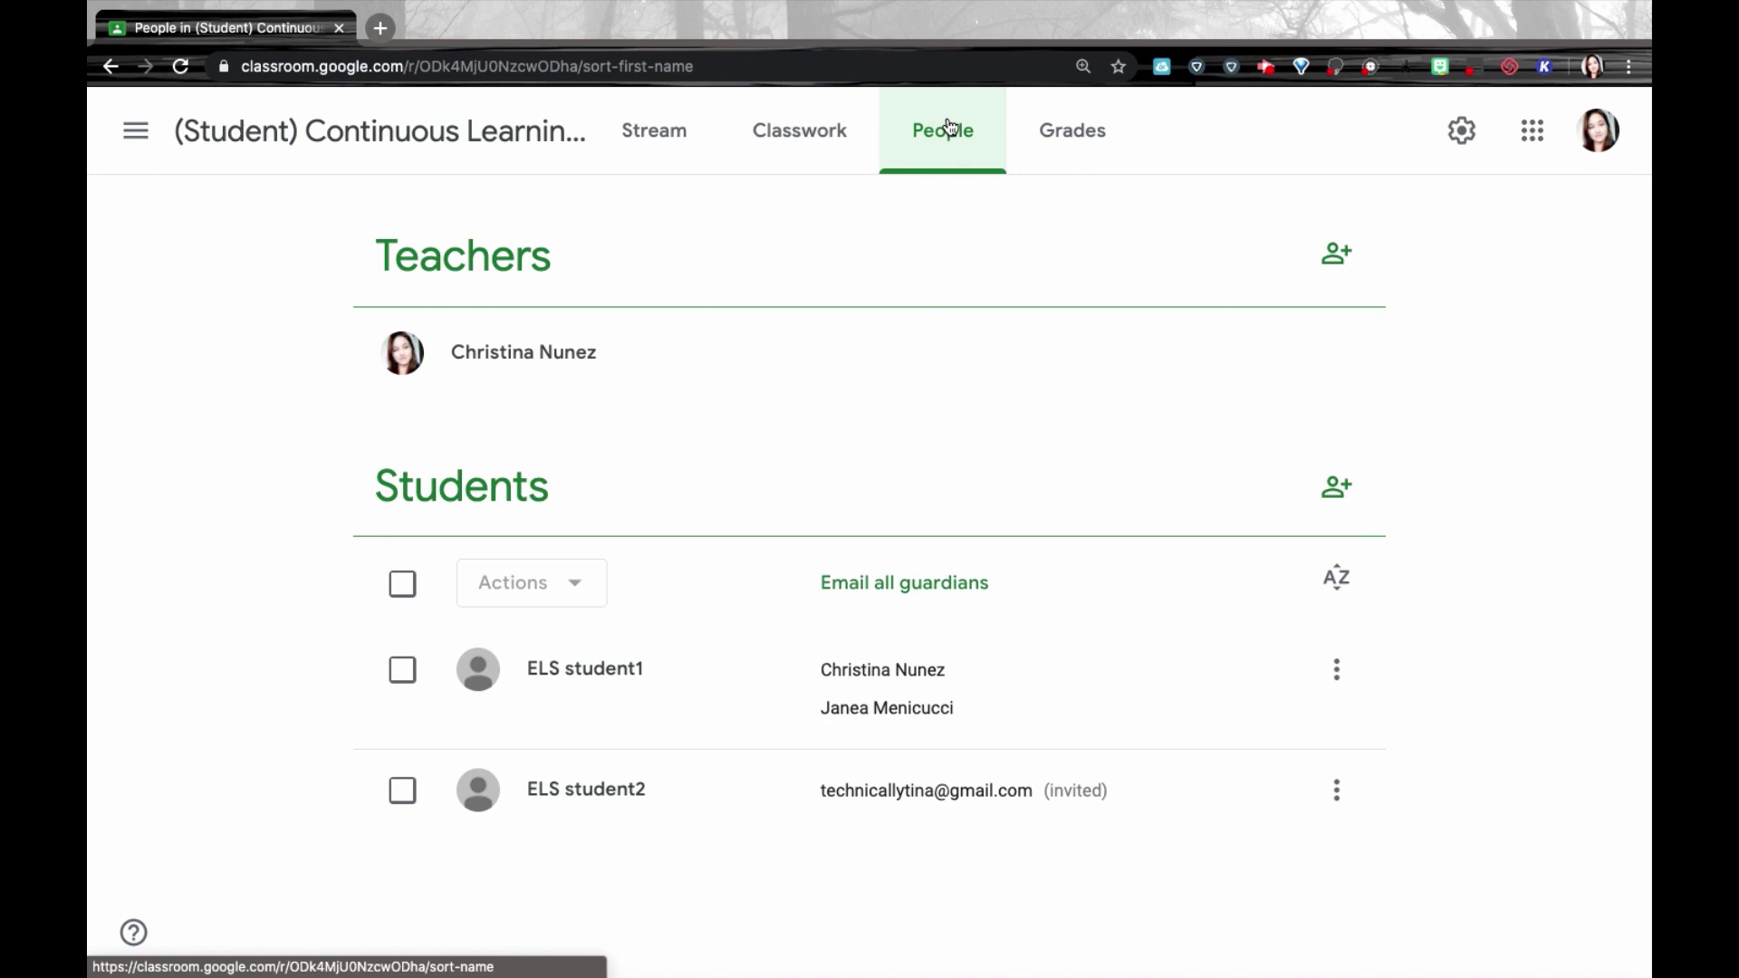
click(403, 587)
click(532, 586)
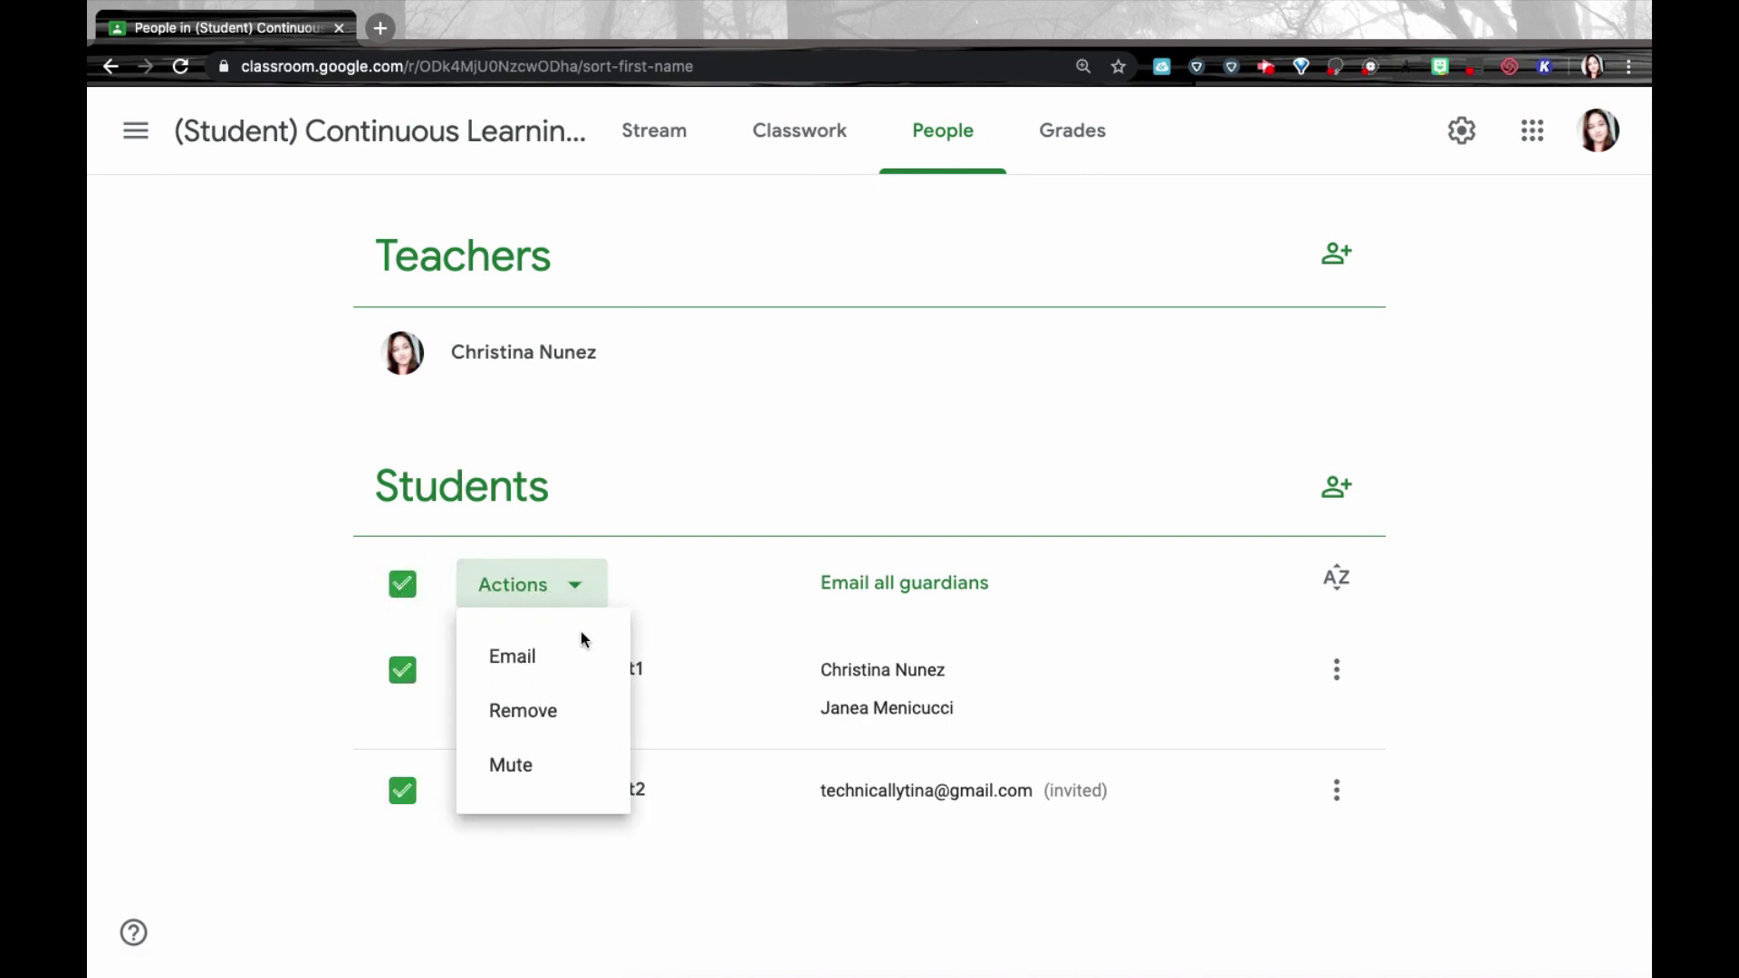
click(541, 723)
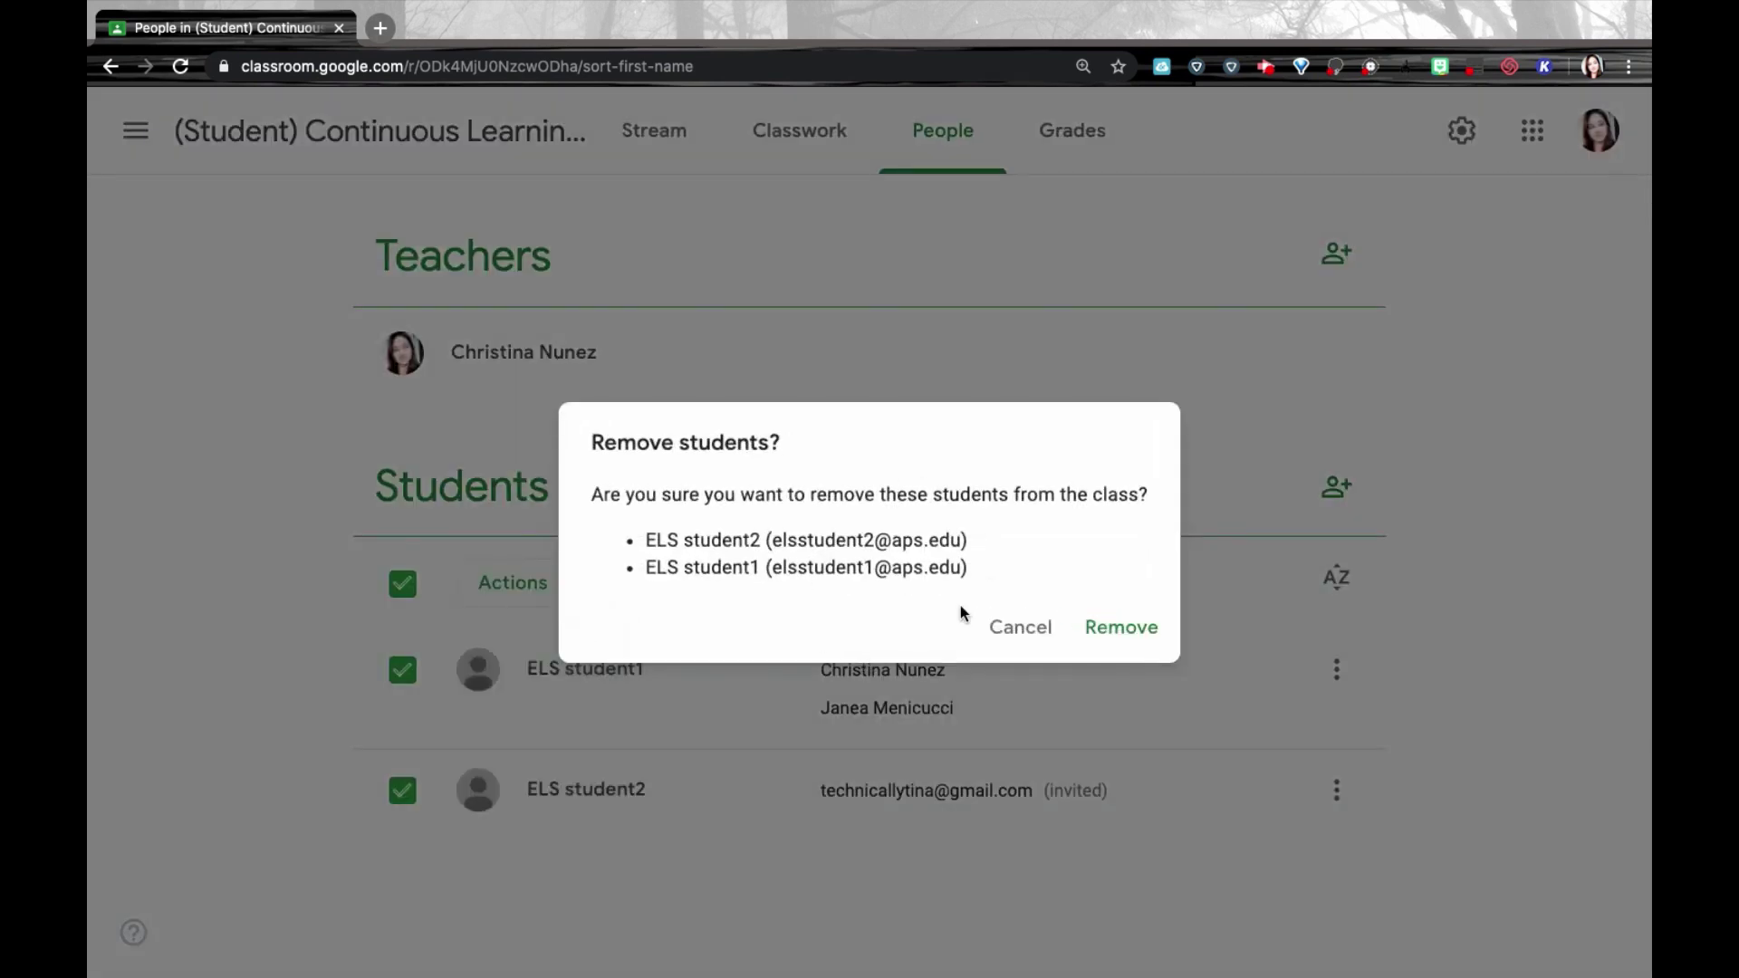
click(1116, 630)
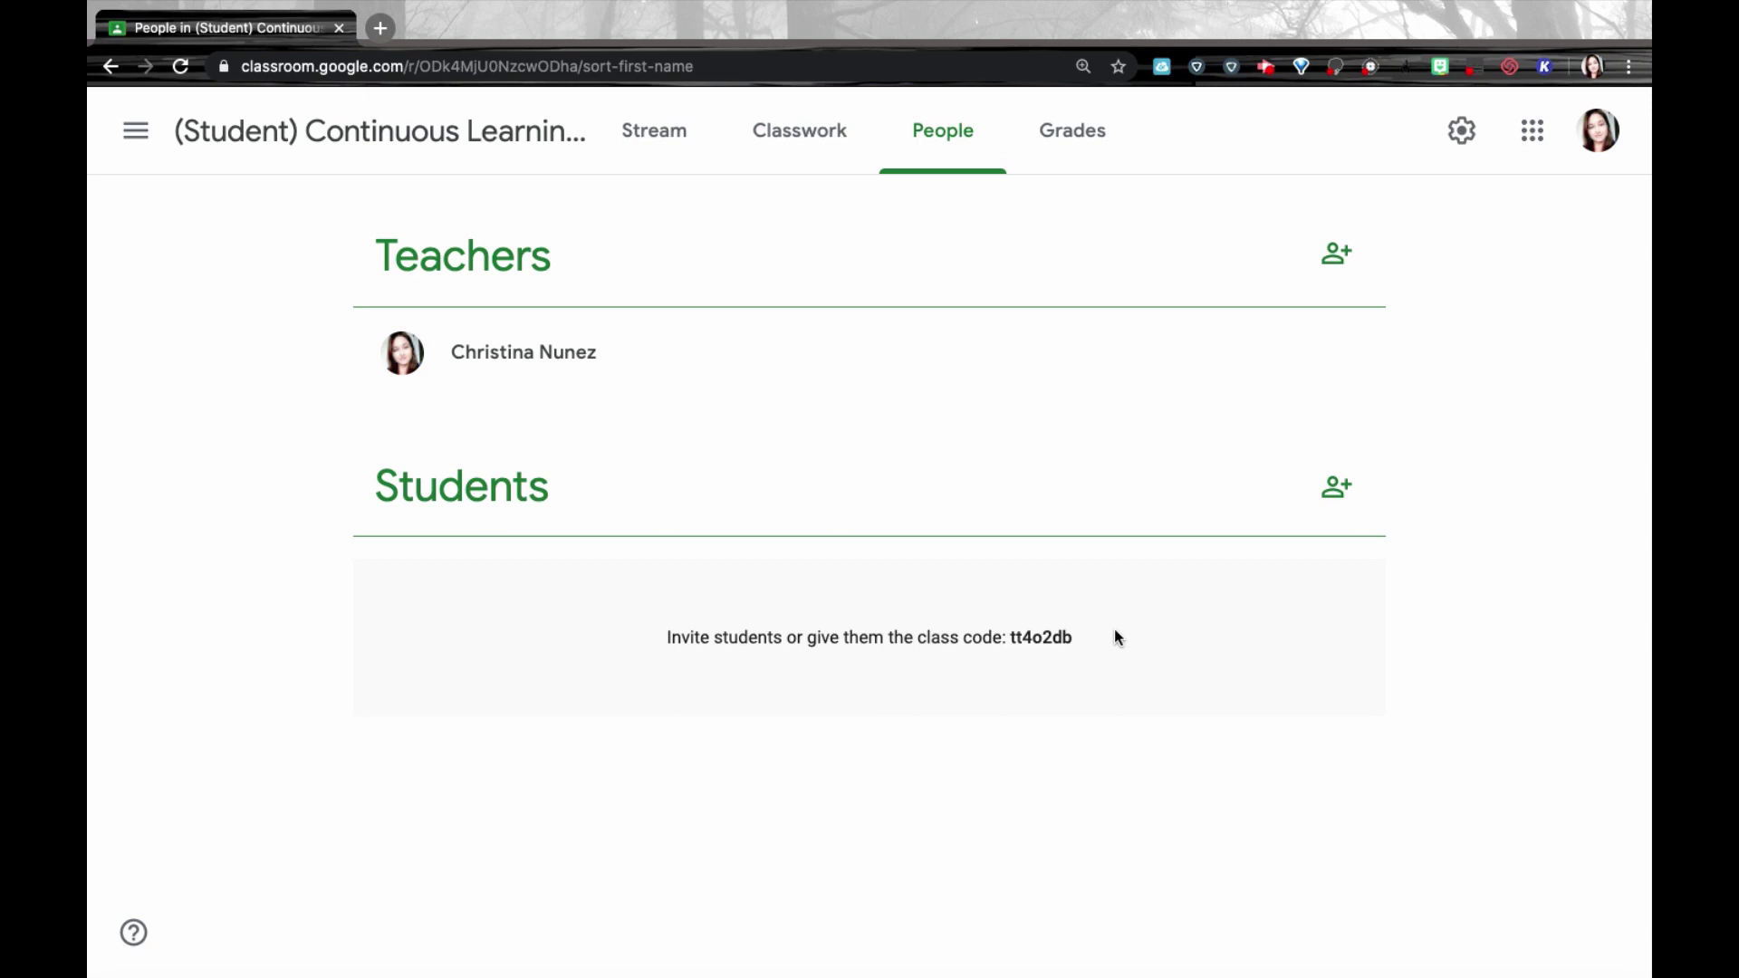
Step: From the Classes list, archive the (Student) Continuous Learning Classroom card
click(135, 143)
click(202, 148)
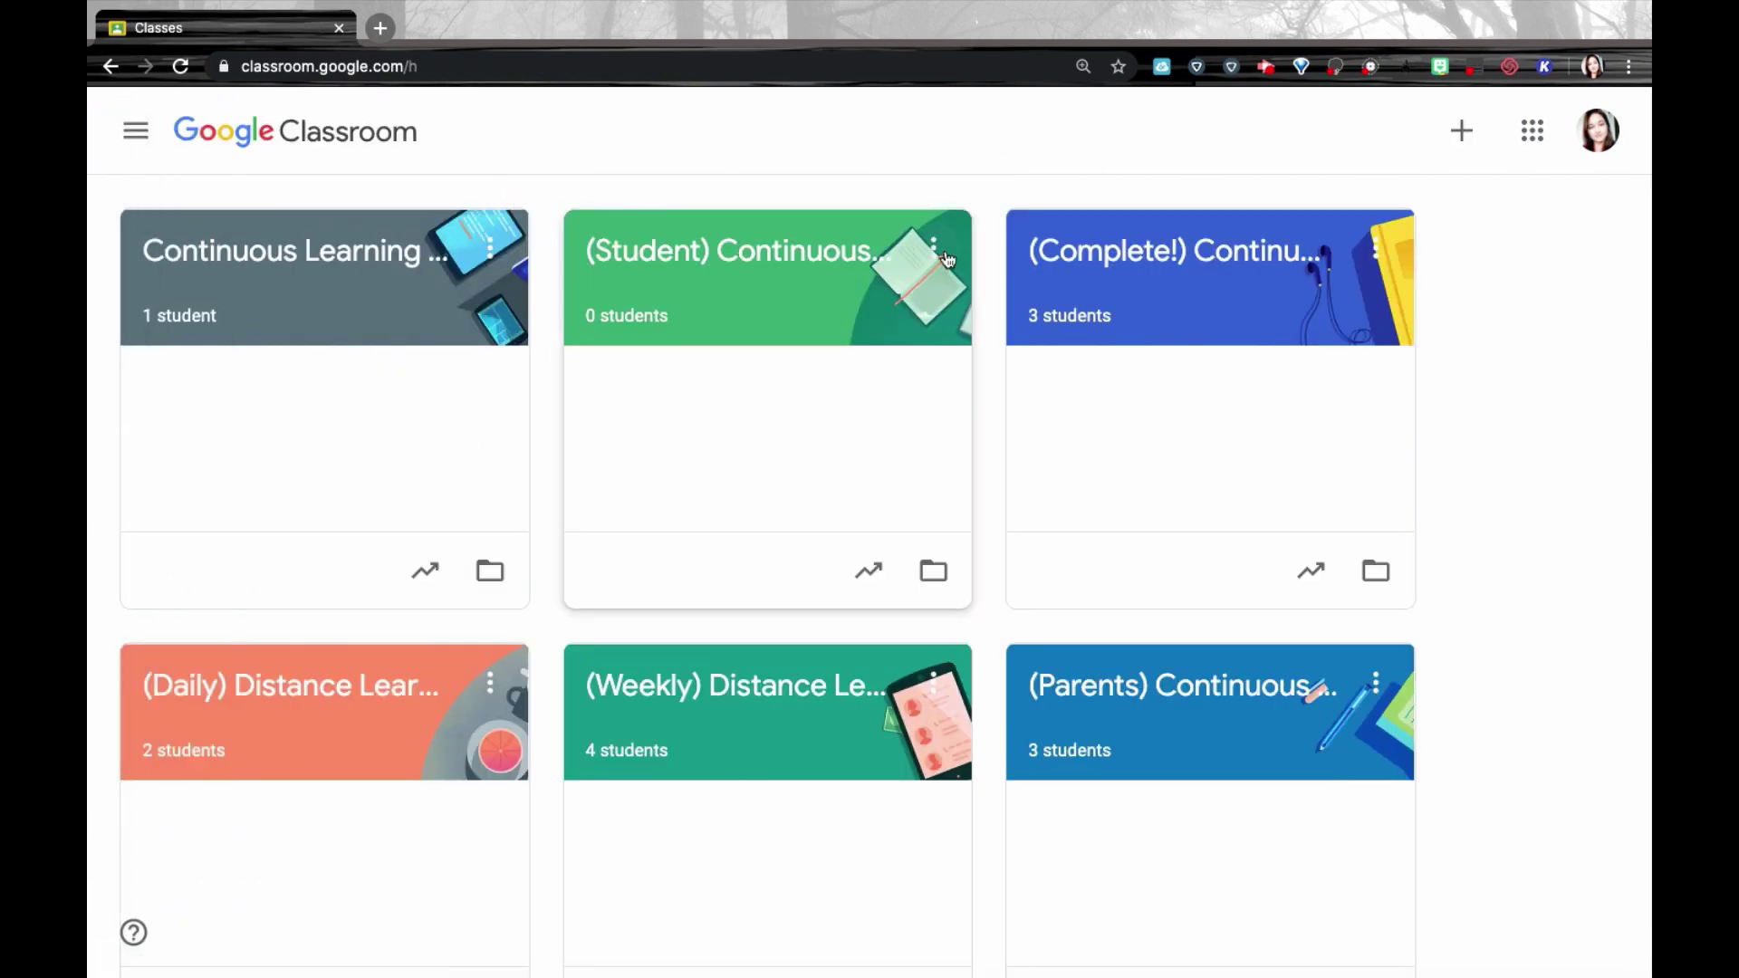
click(939, 247)
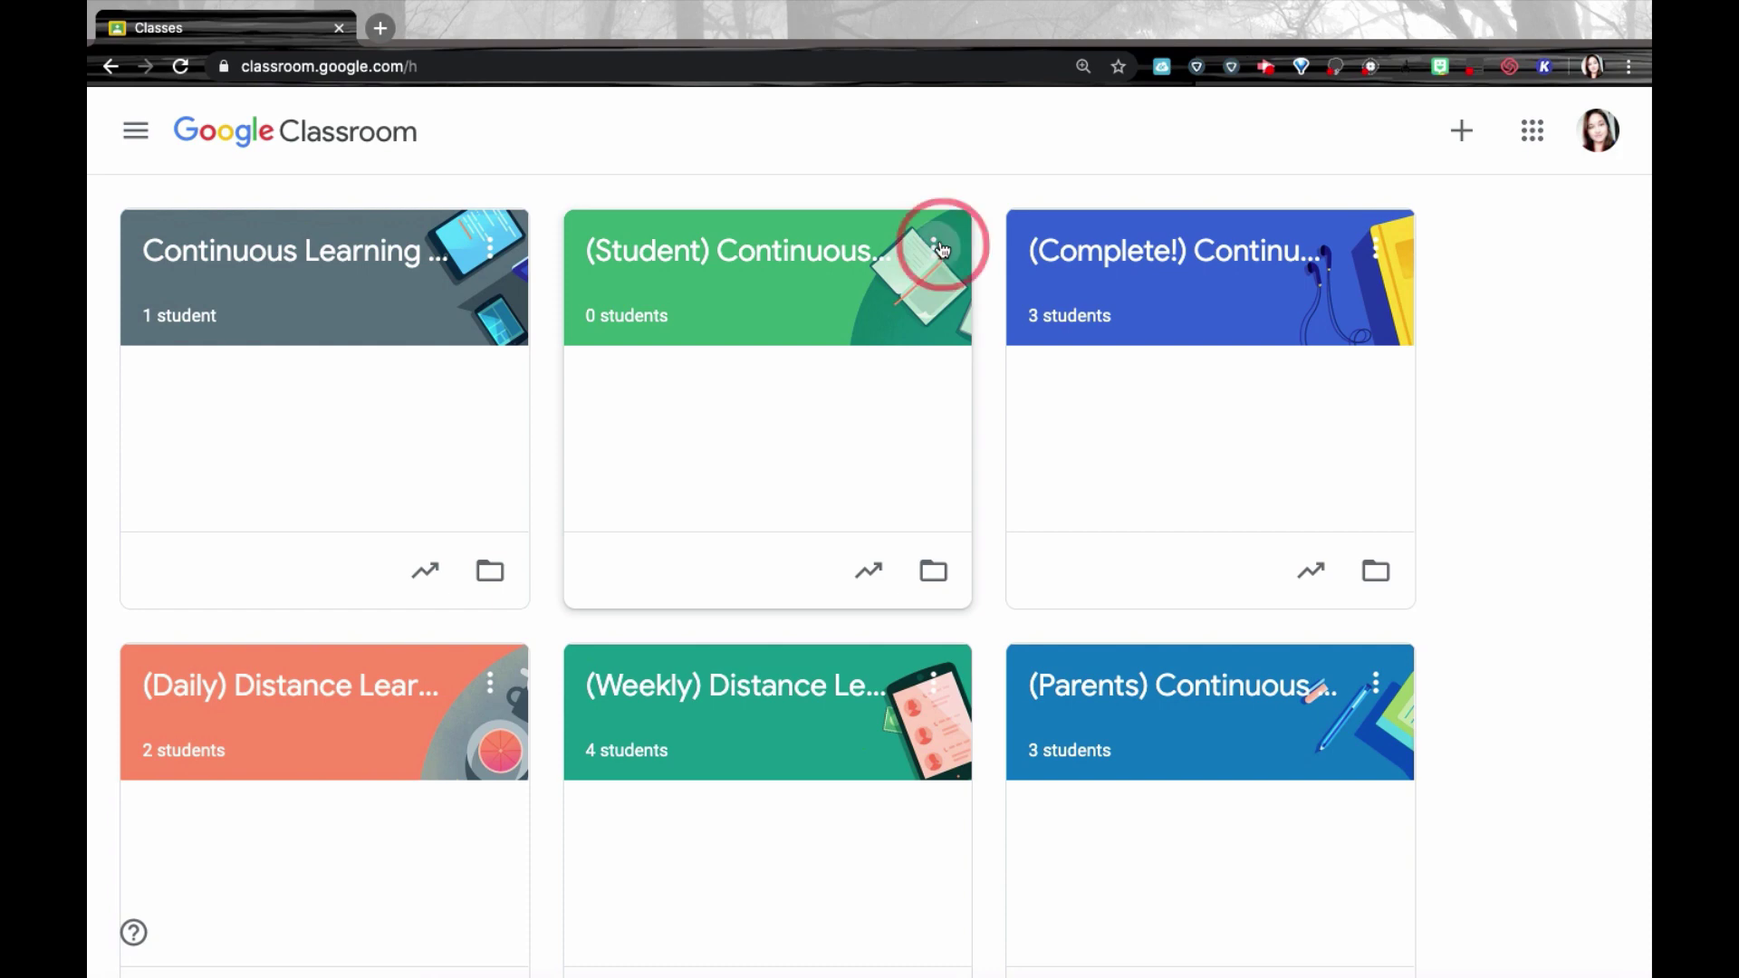
click(873, 441)
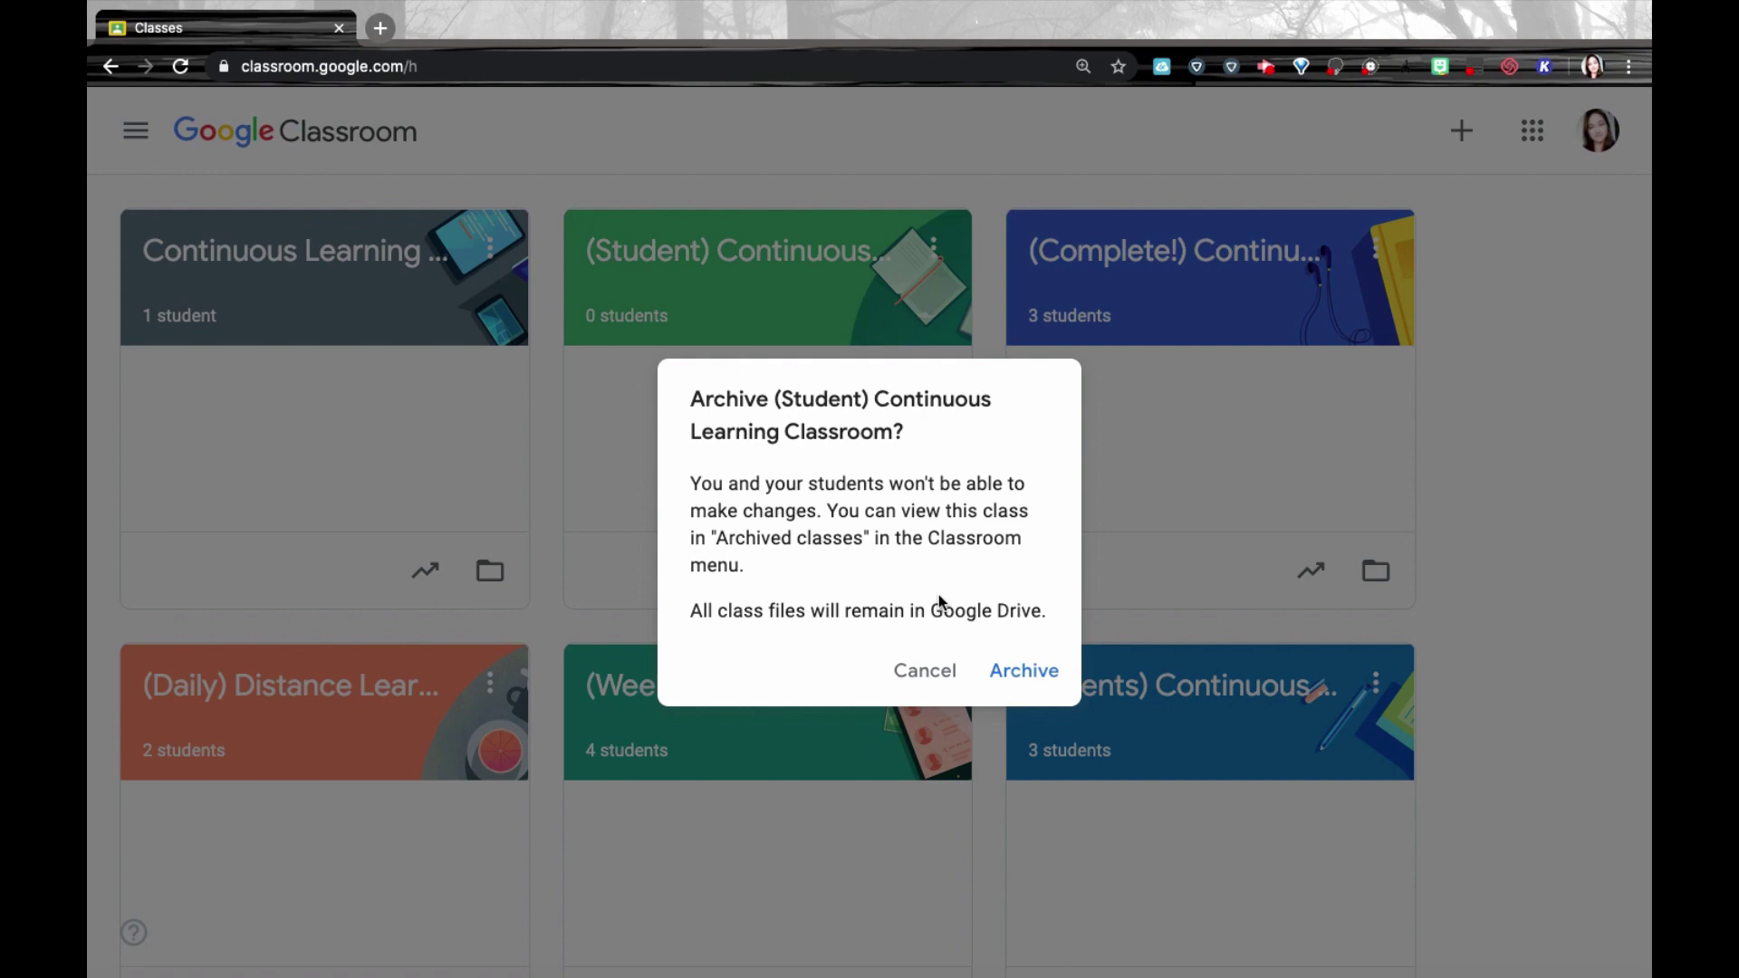
click(1033, 670)
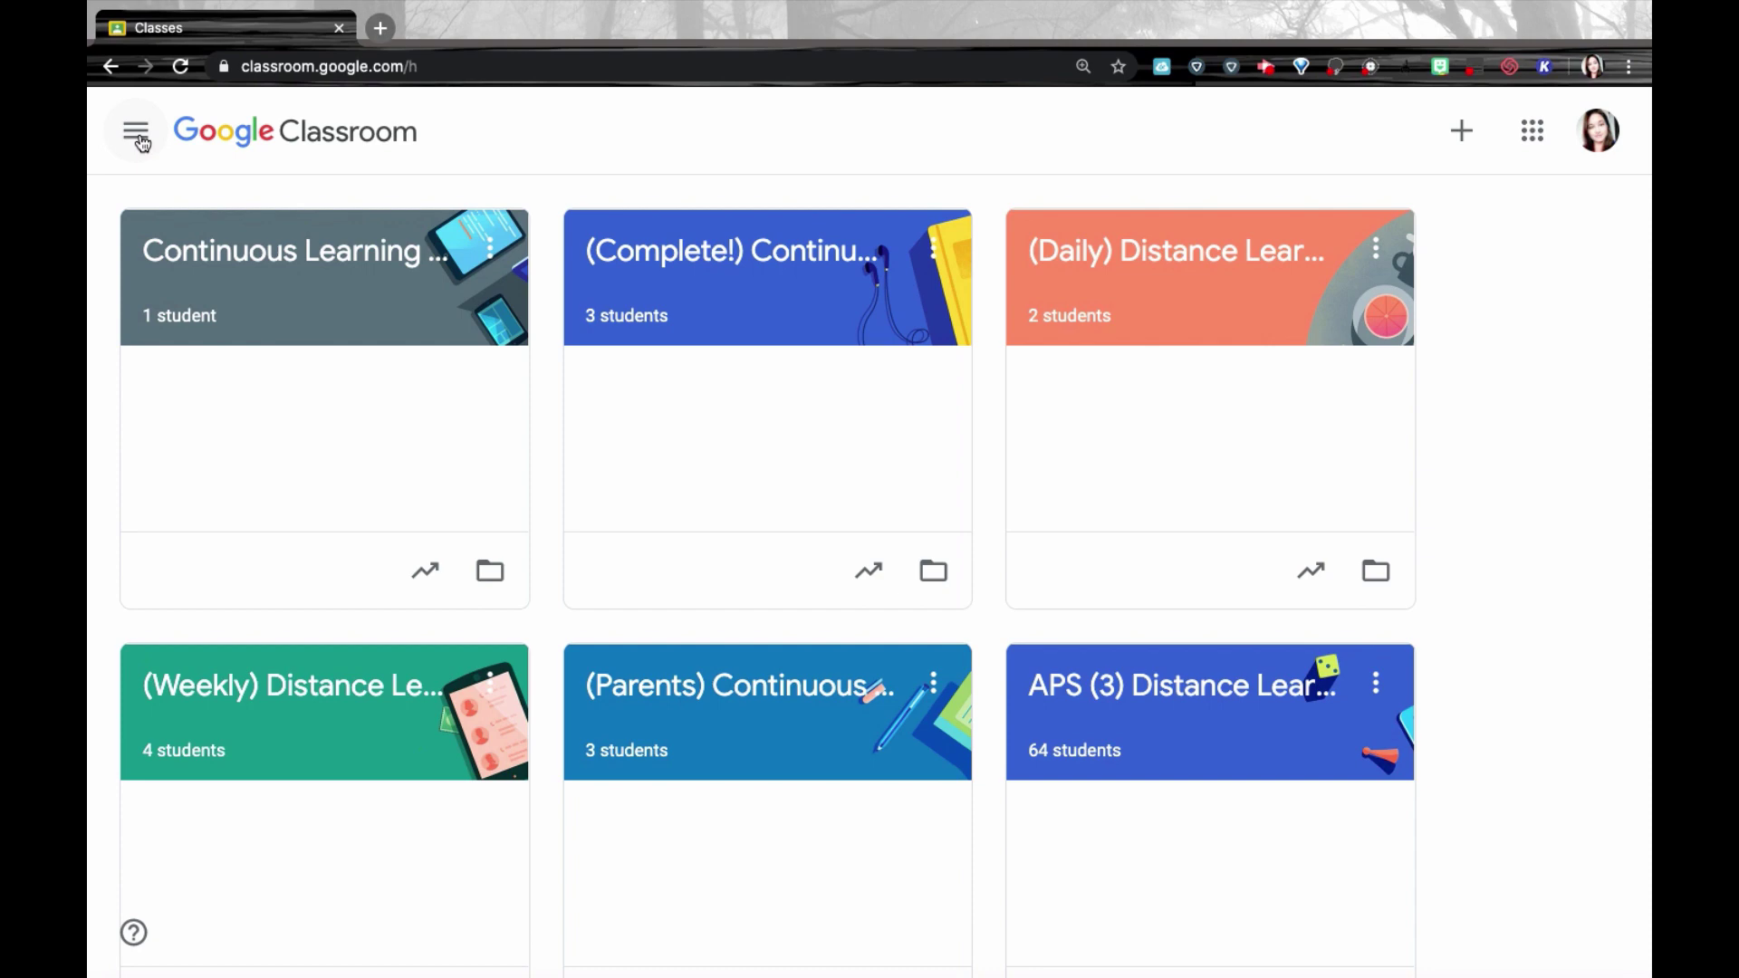
Step: Go to Archived classes from the bottom of the navigation drawer
click(136, 132)
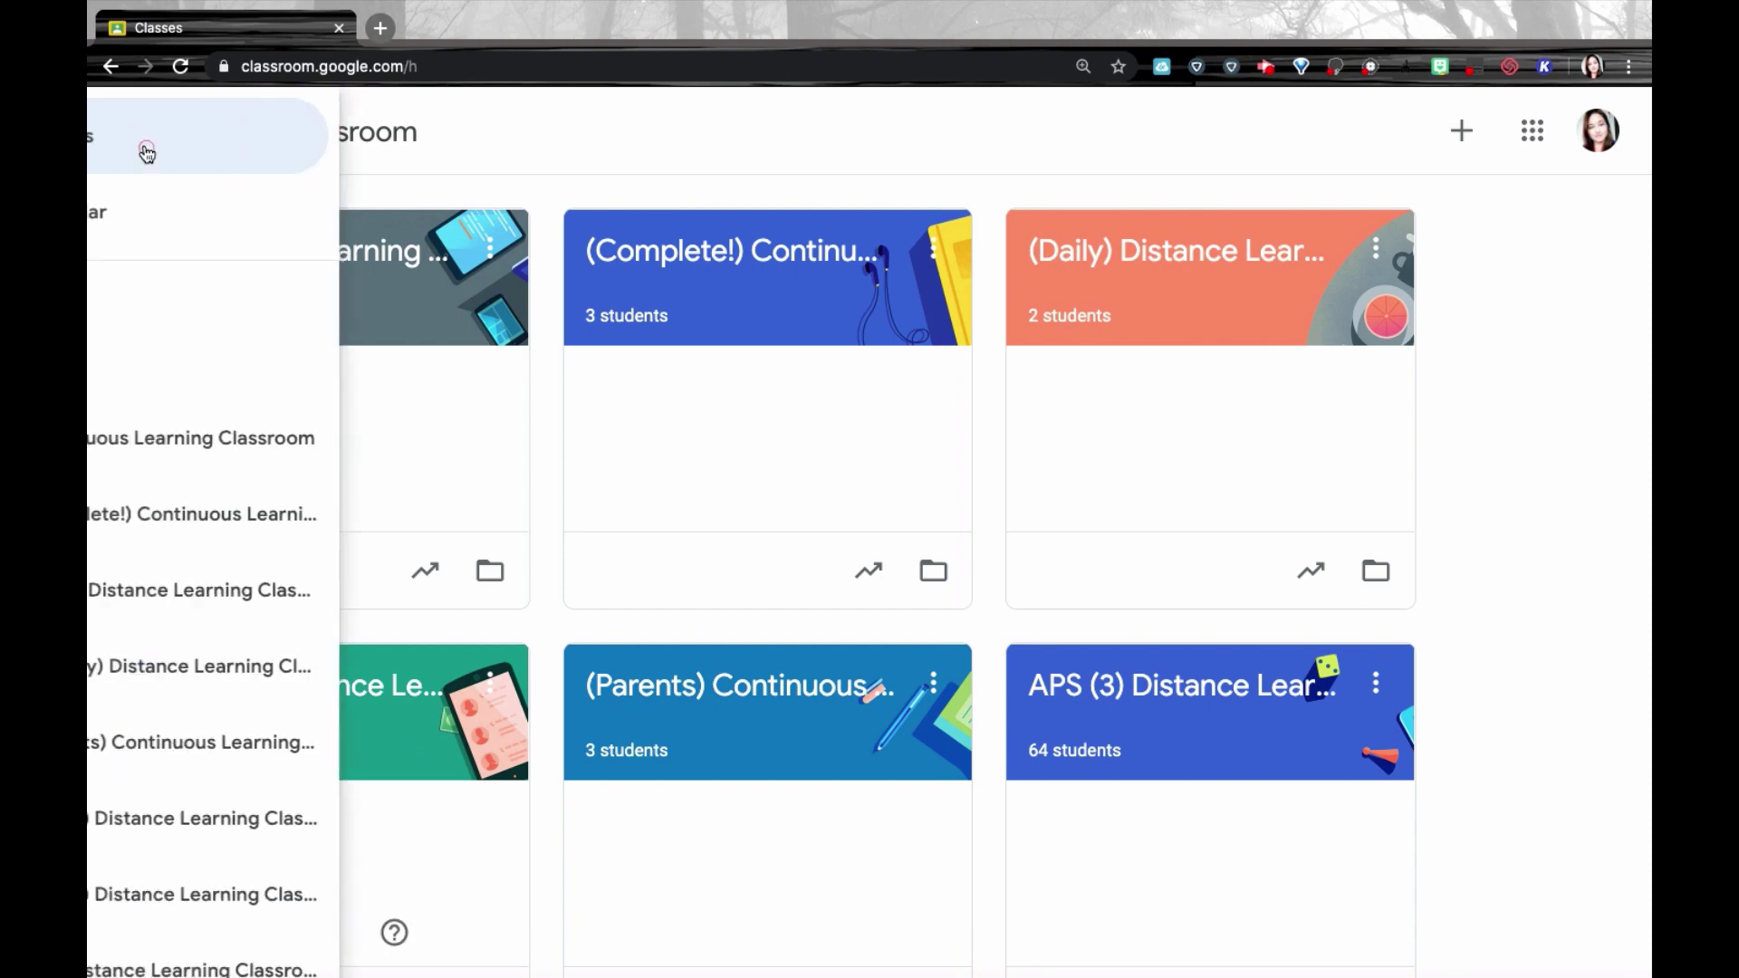
scroll(180, 375, down, 12)
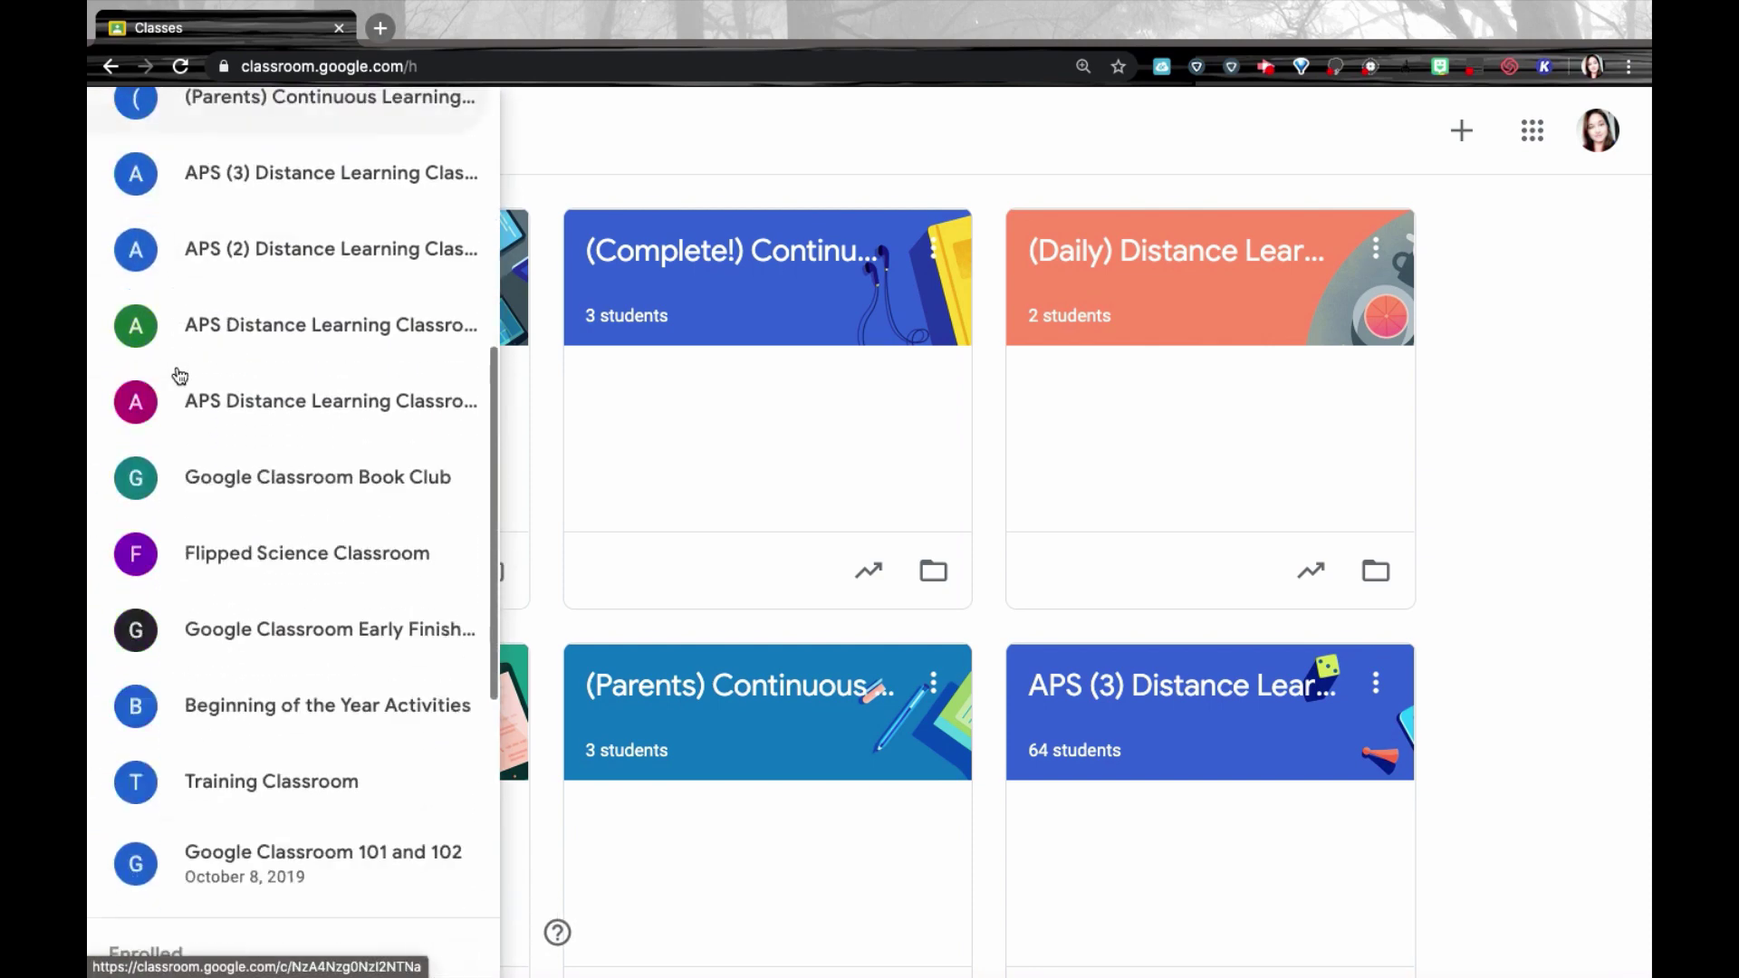
scroll(179, 375, down, 5)
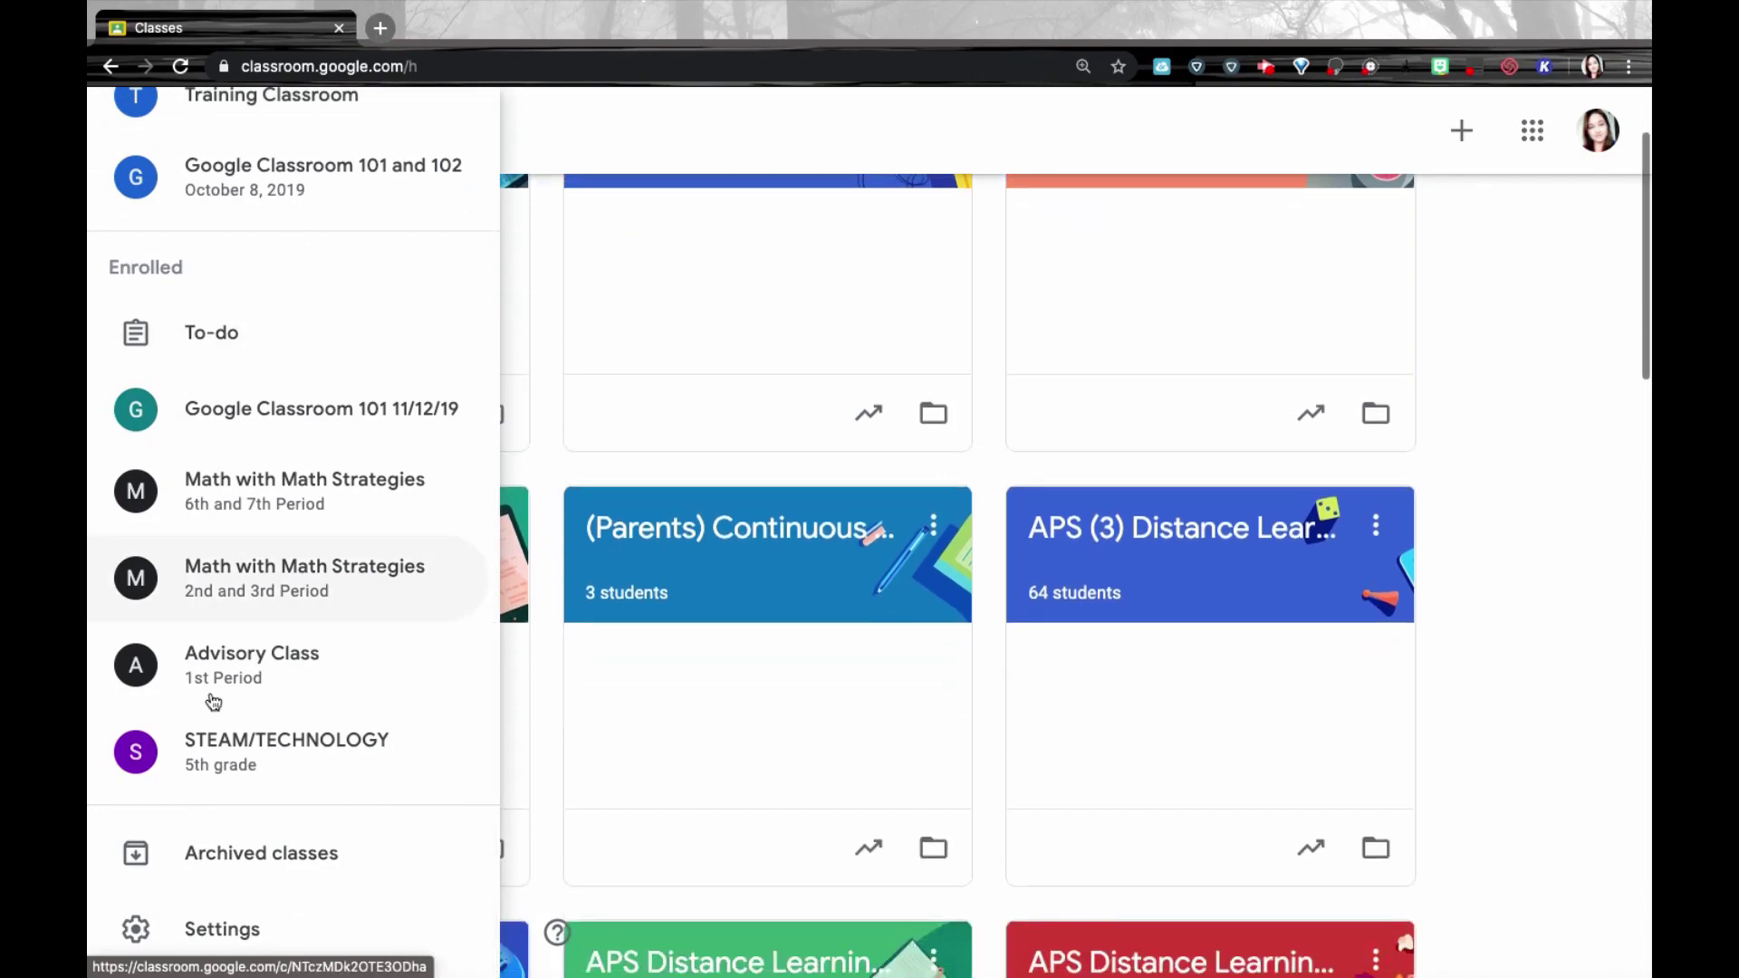
click(241, 881)
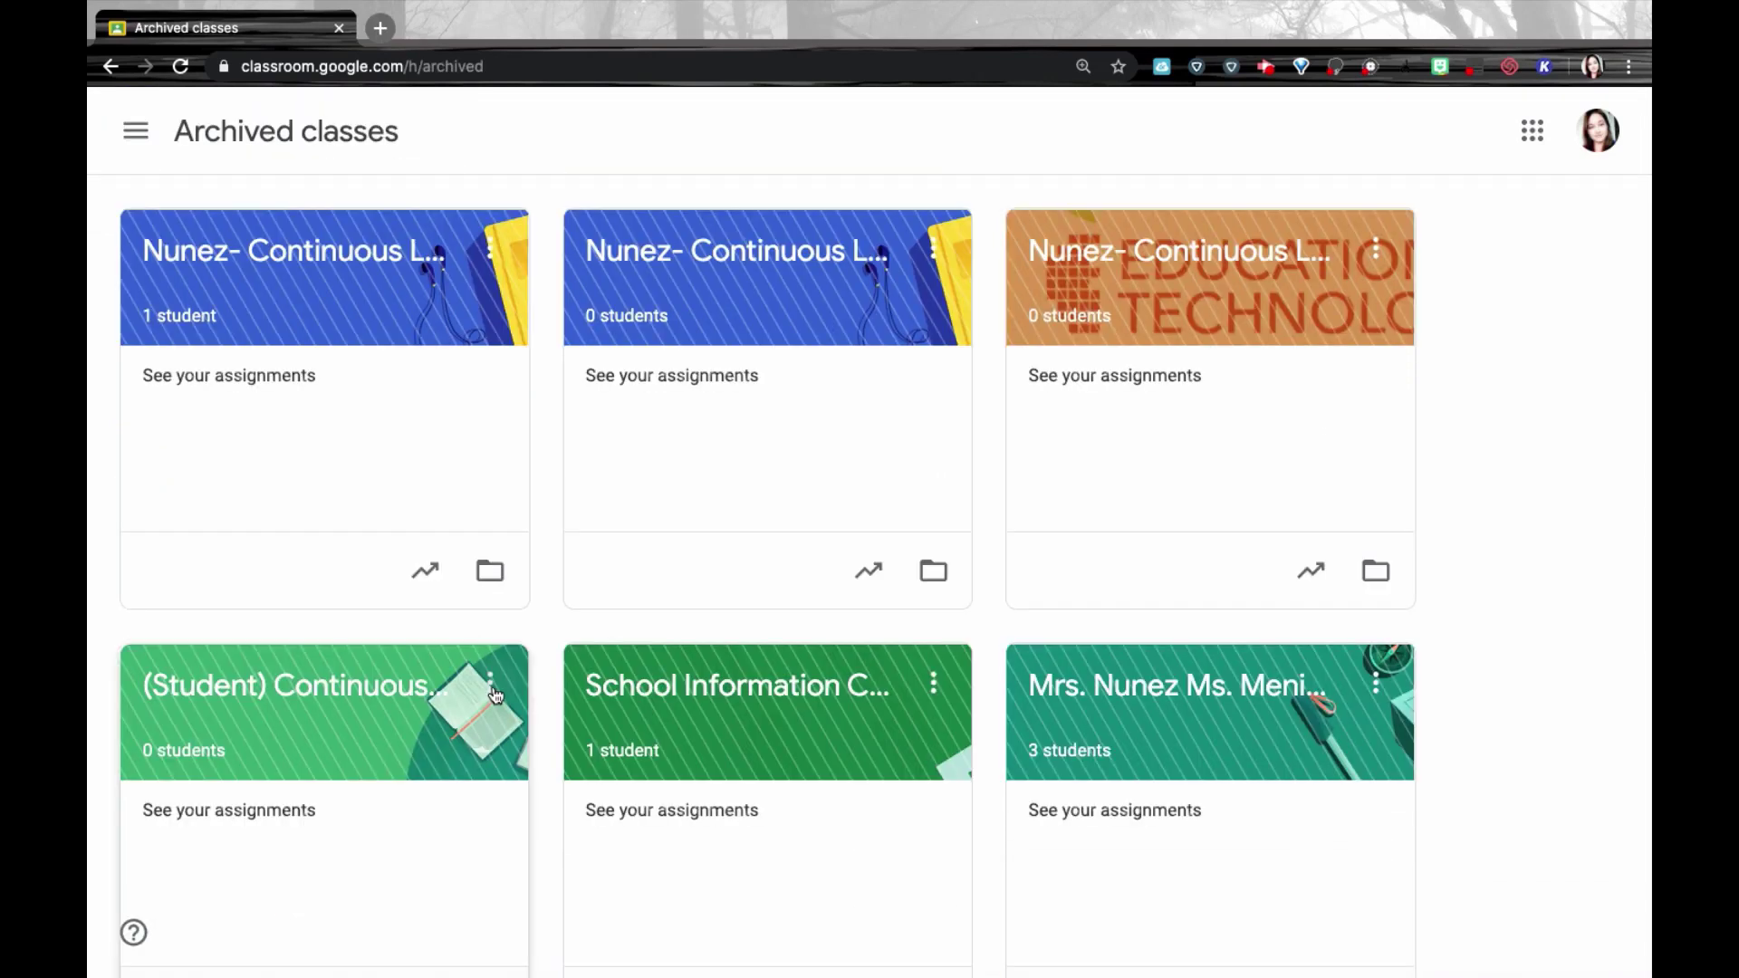
Step: Copy the archived (Student) class, keeping the default name and subject
click(495, 695)
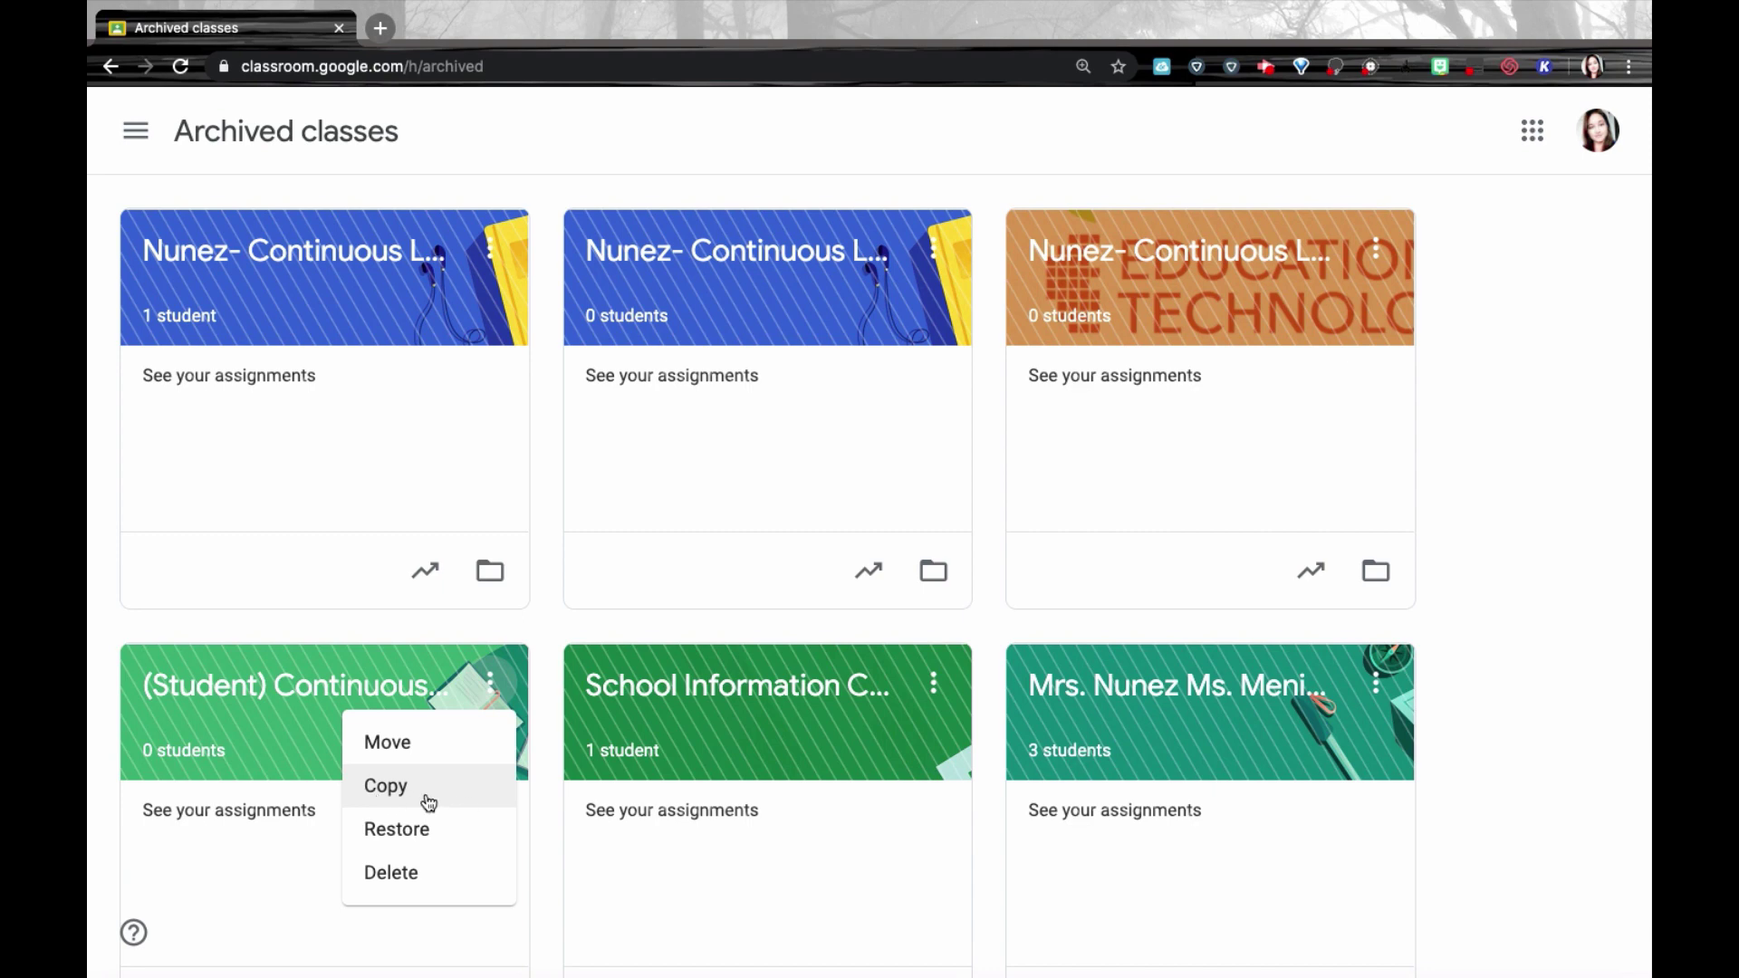
click(400, 793)
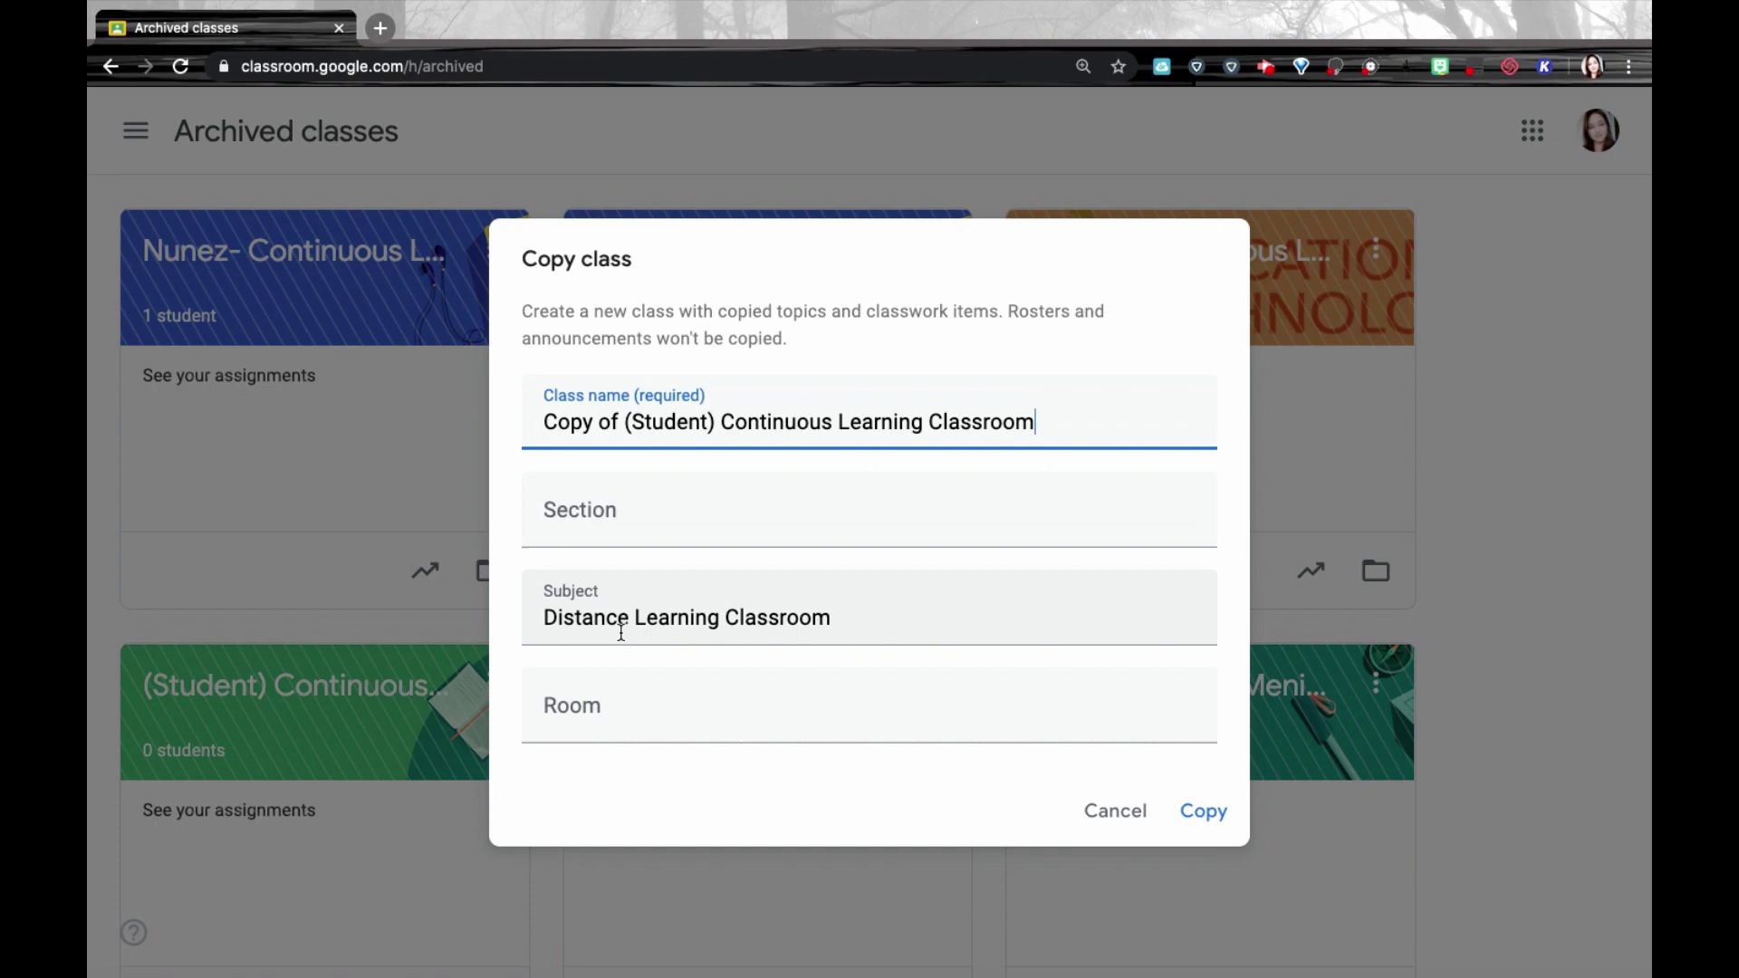
click(1203, 812)
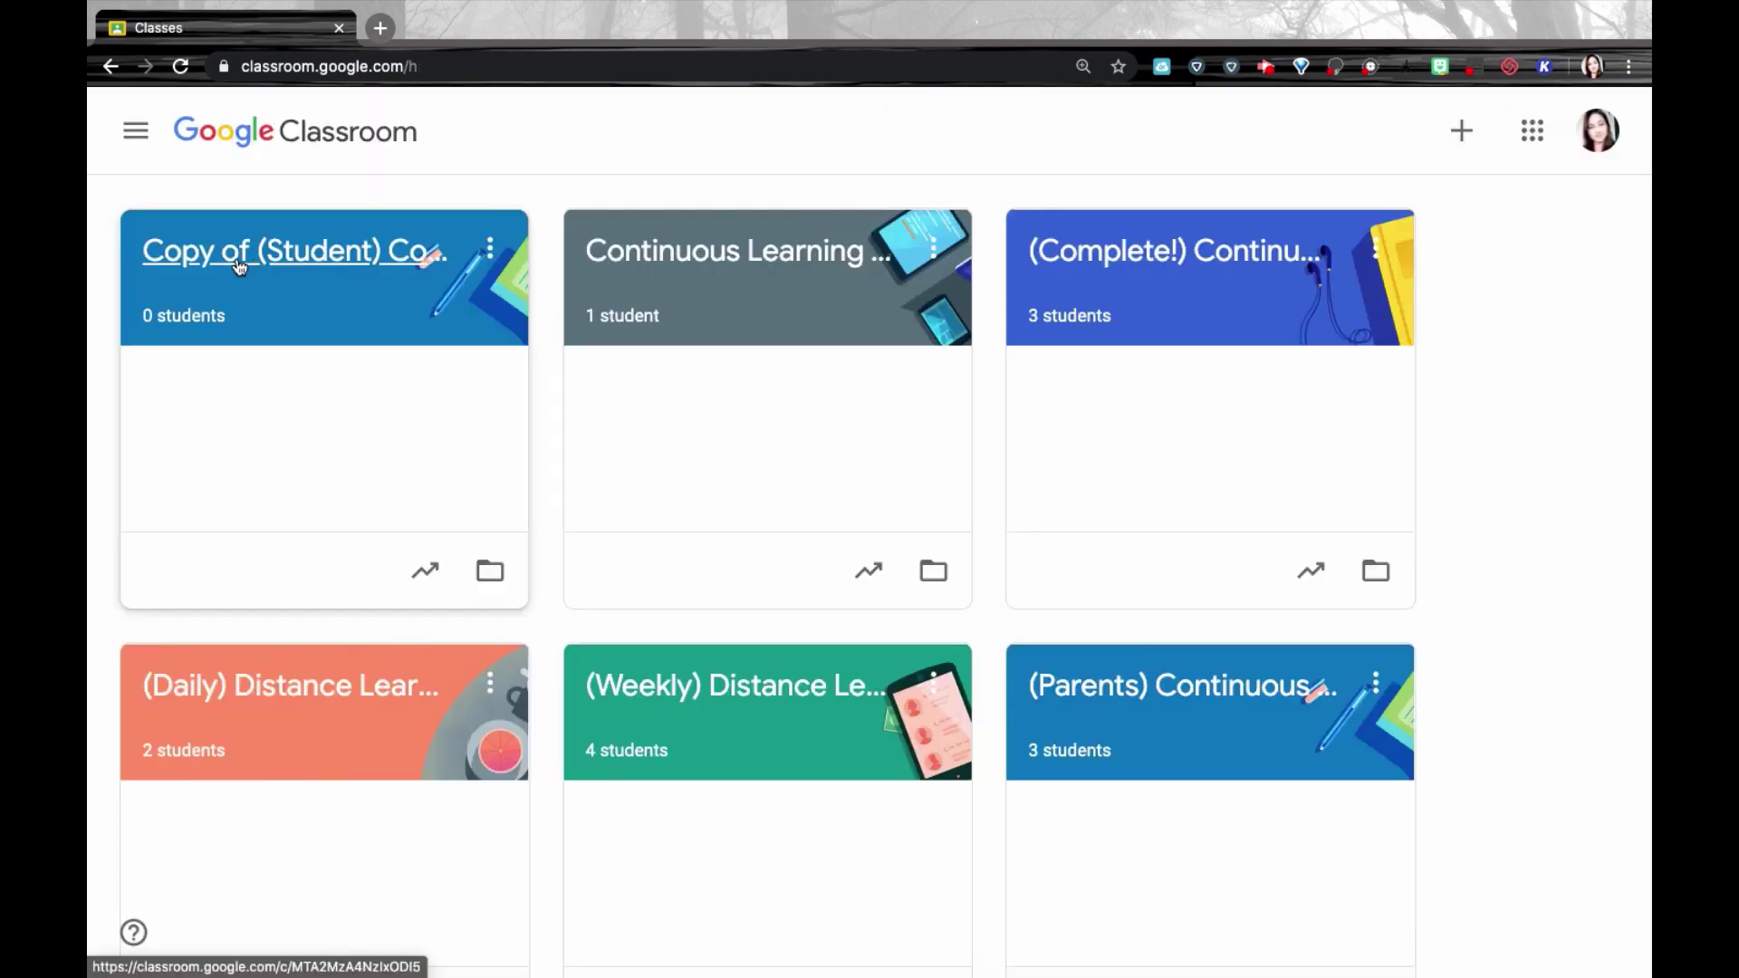
Step: Open Copy of (Student) Continuous Learning Classroom and view its Classwork
click(345, 262)
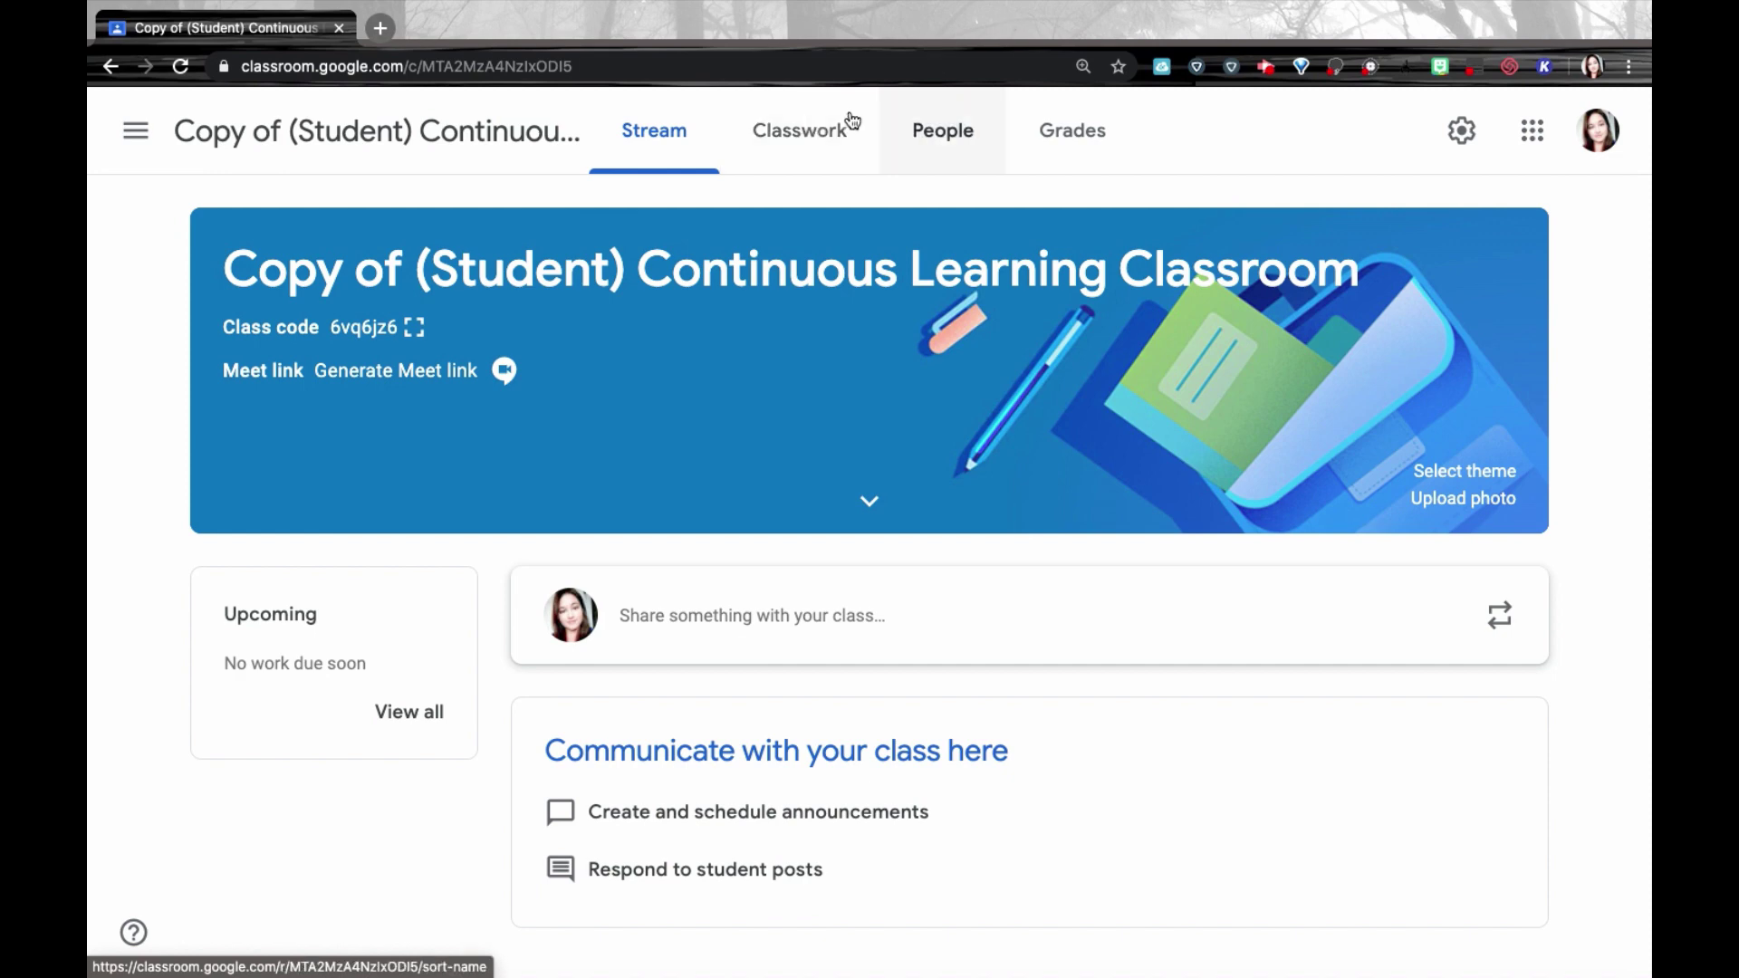
click(836, 124)
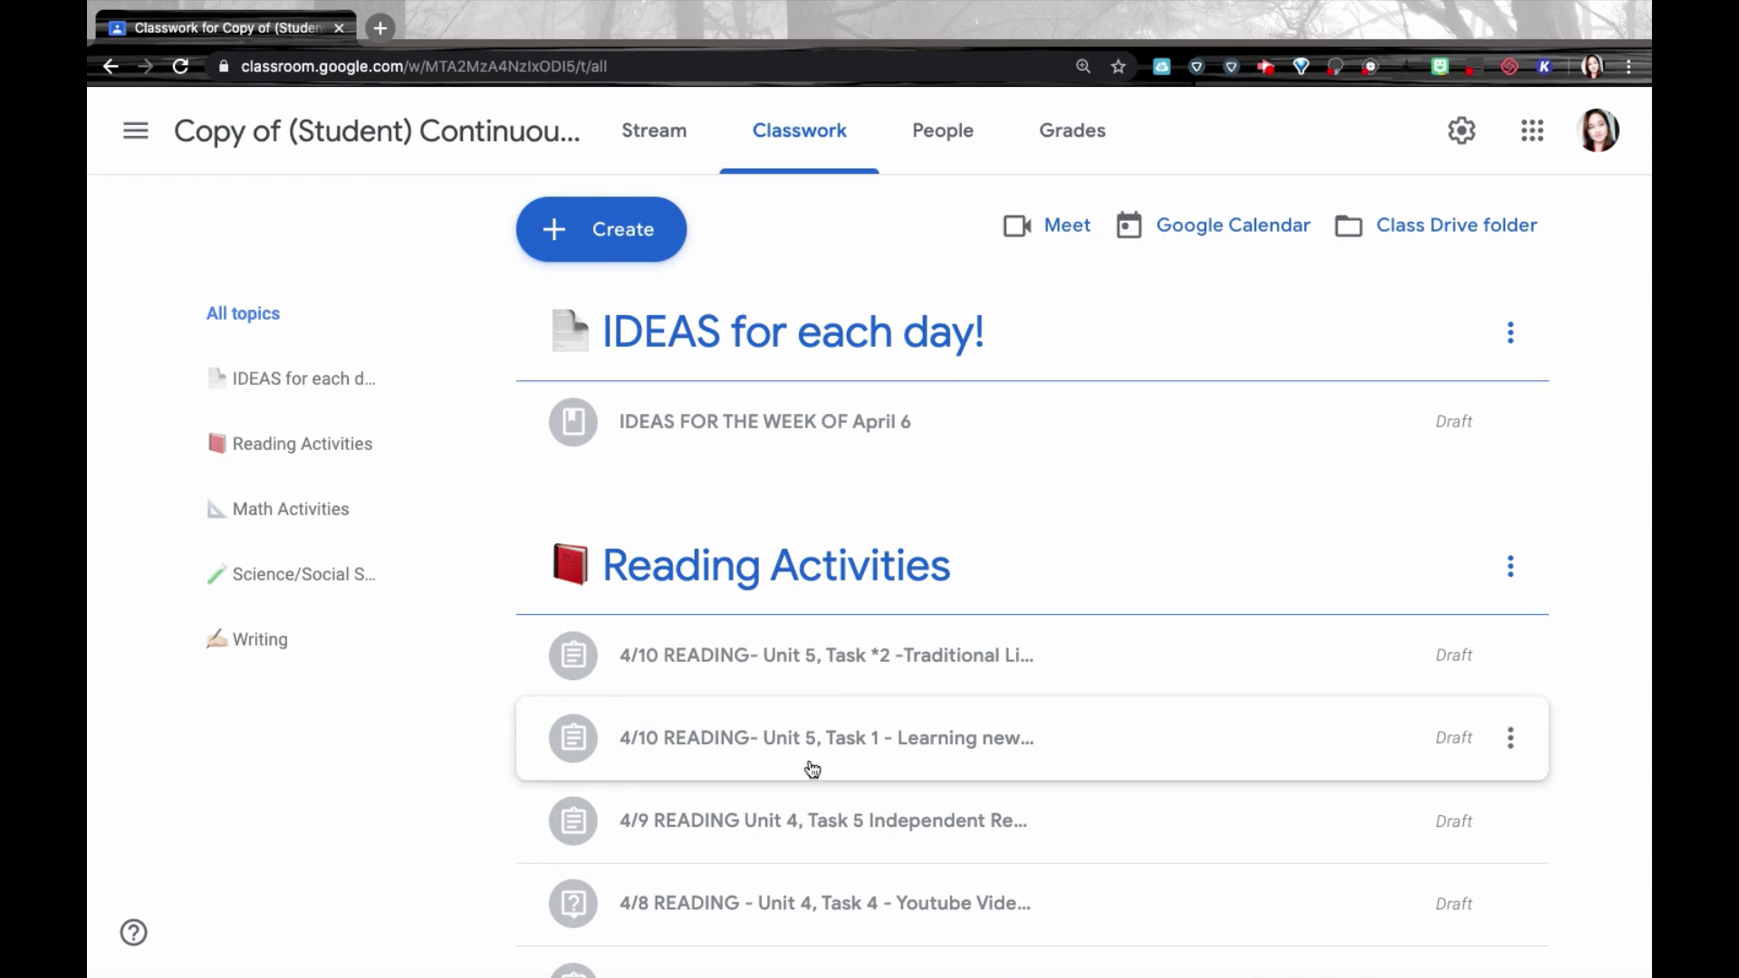
Step: Review the copied drafts, expanding and collapsing the first 4/10 reading assignment
scroll(970, 797, down, 3)
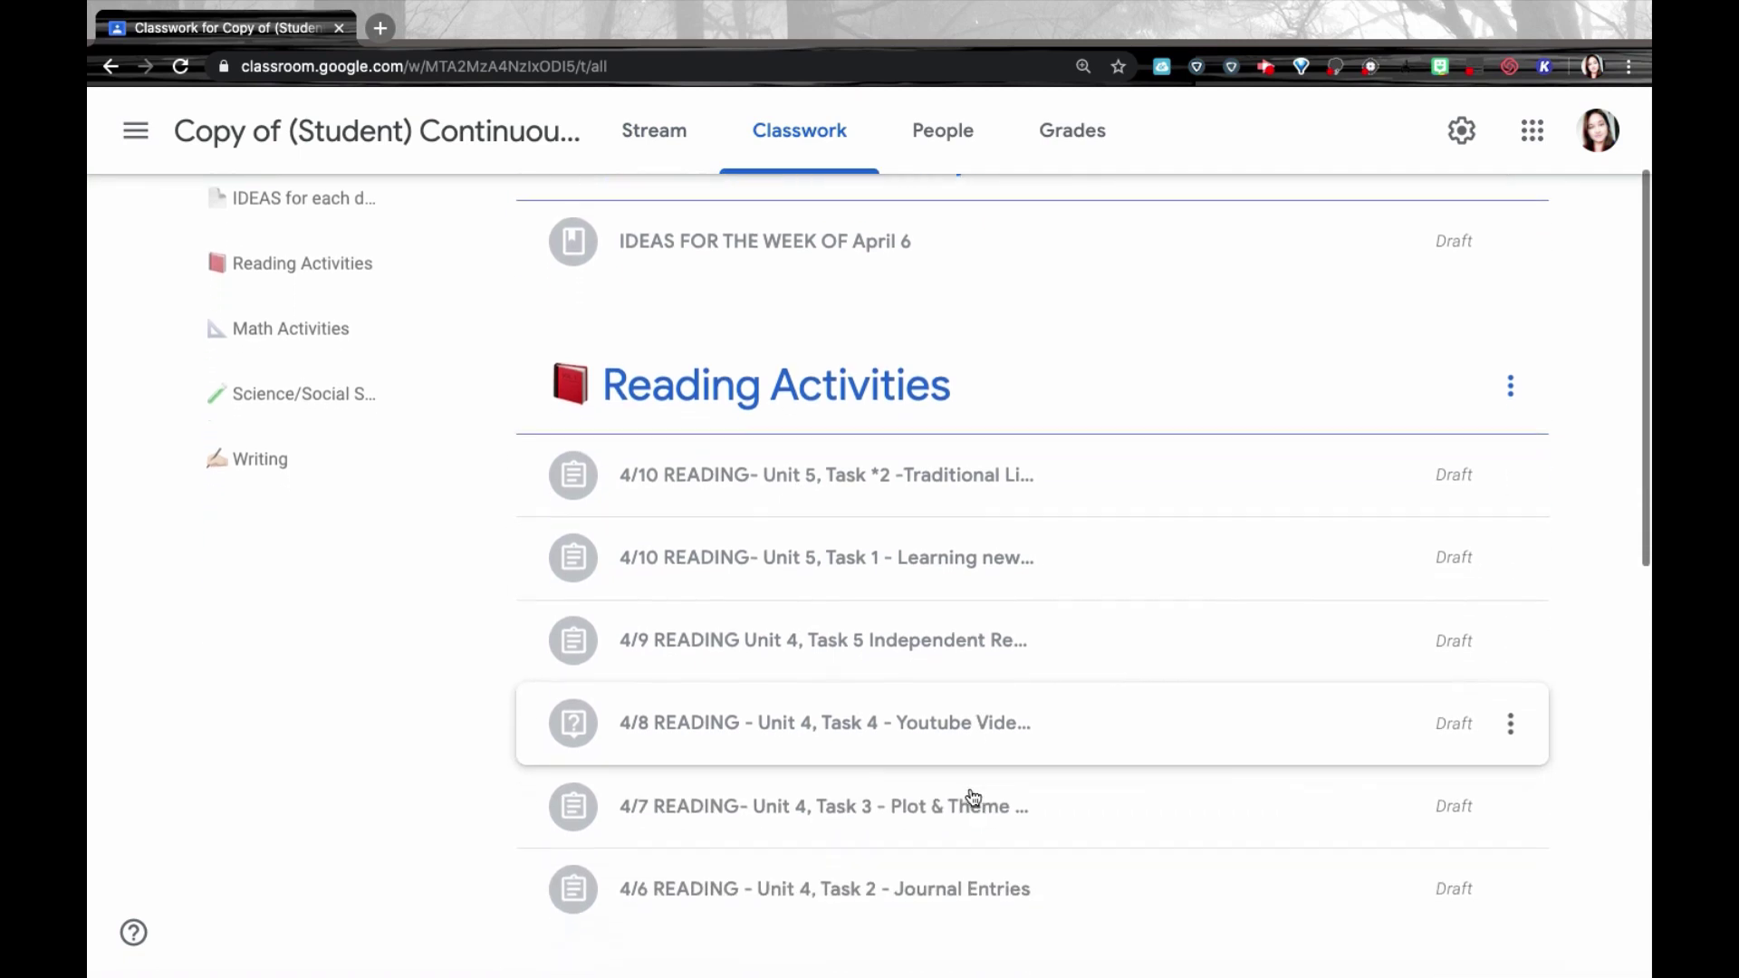
scroll(972, 797, down, 1)
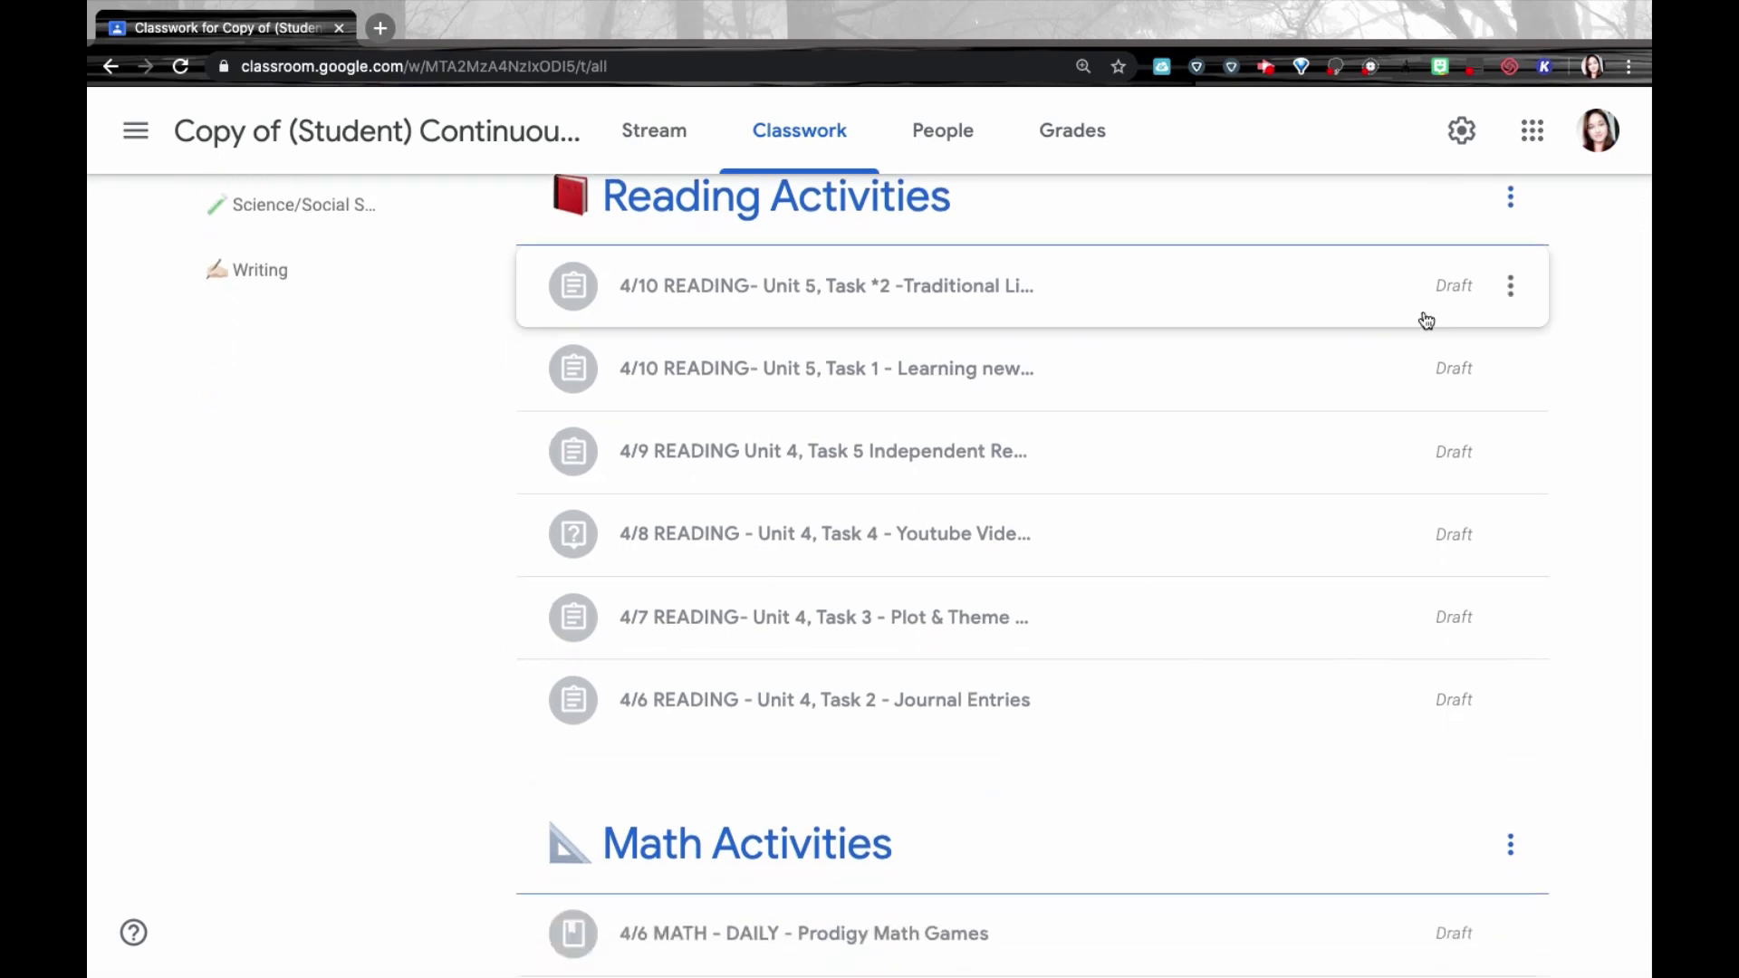
click(1444, 284)
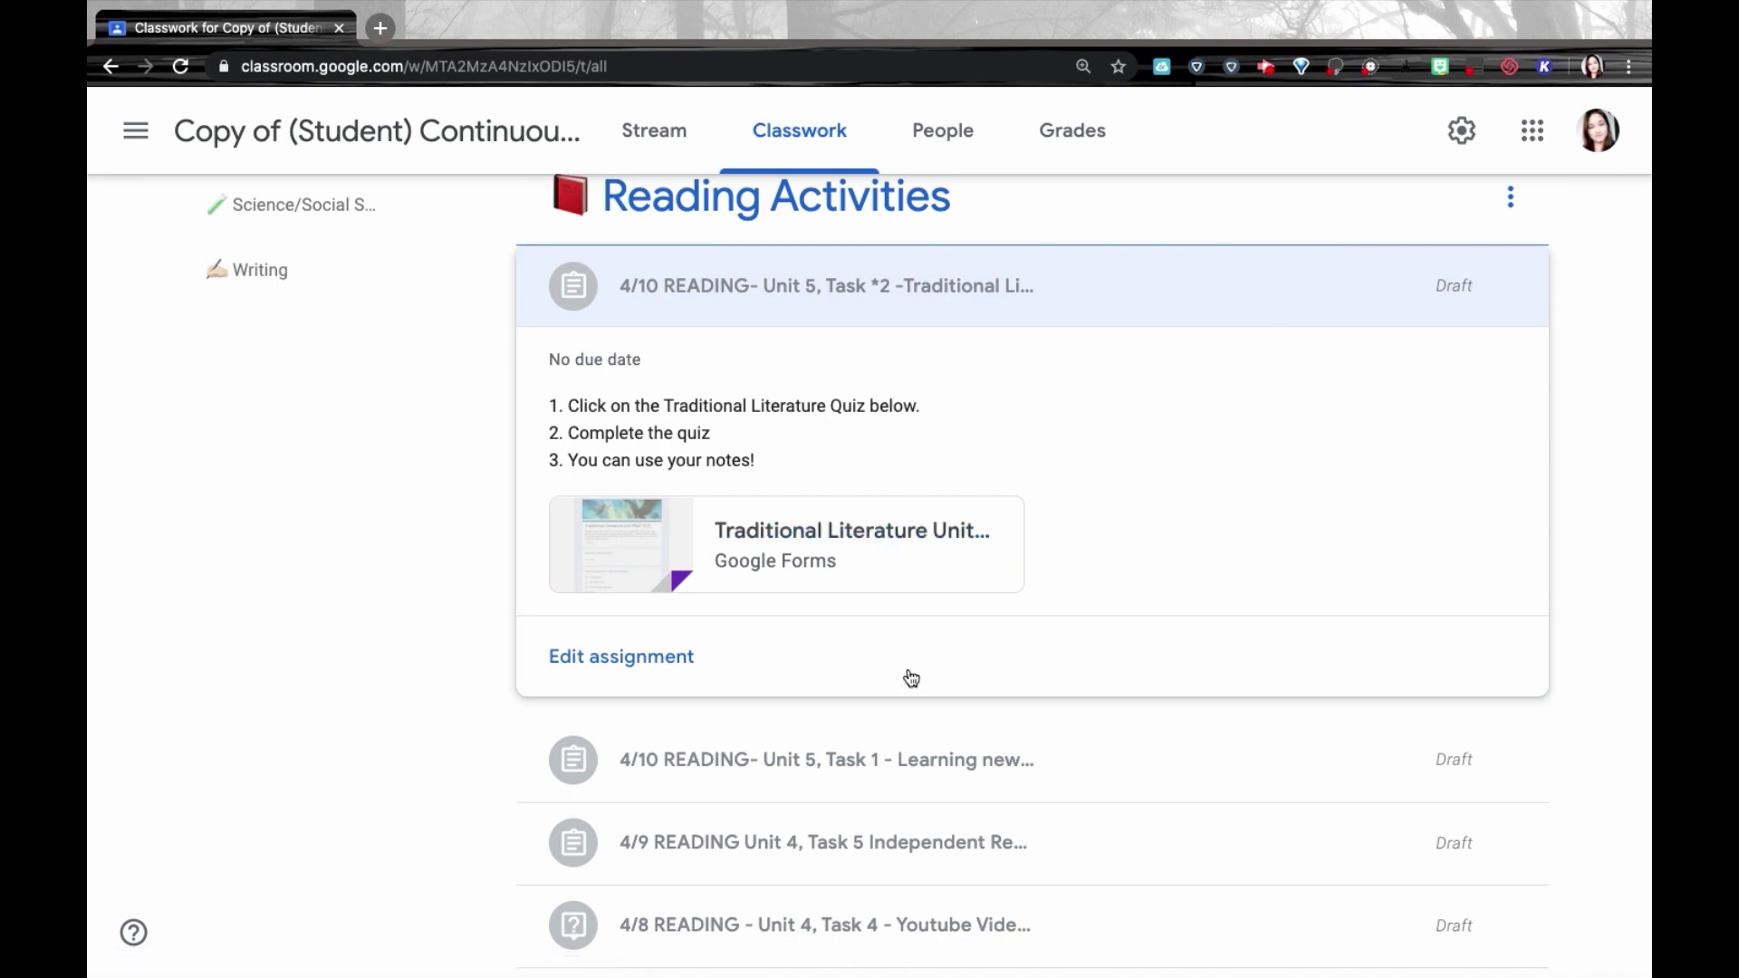
click(932, 302)
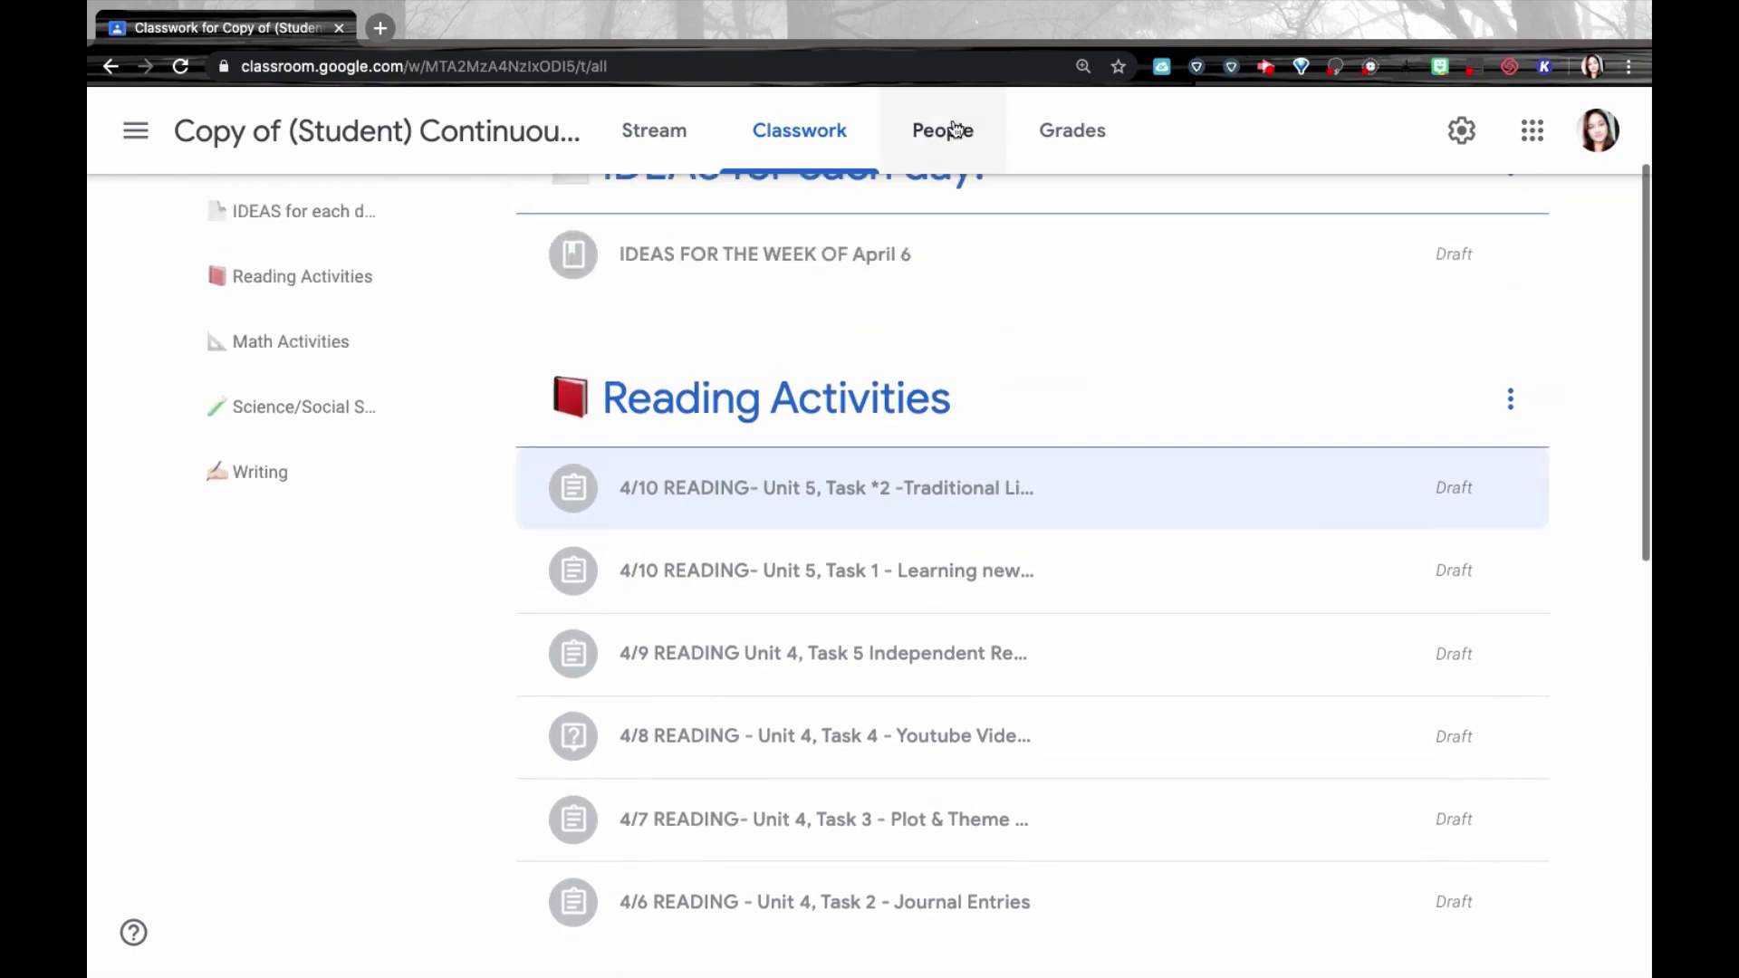
scroll(985, 322, up, 2)
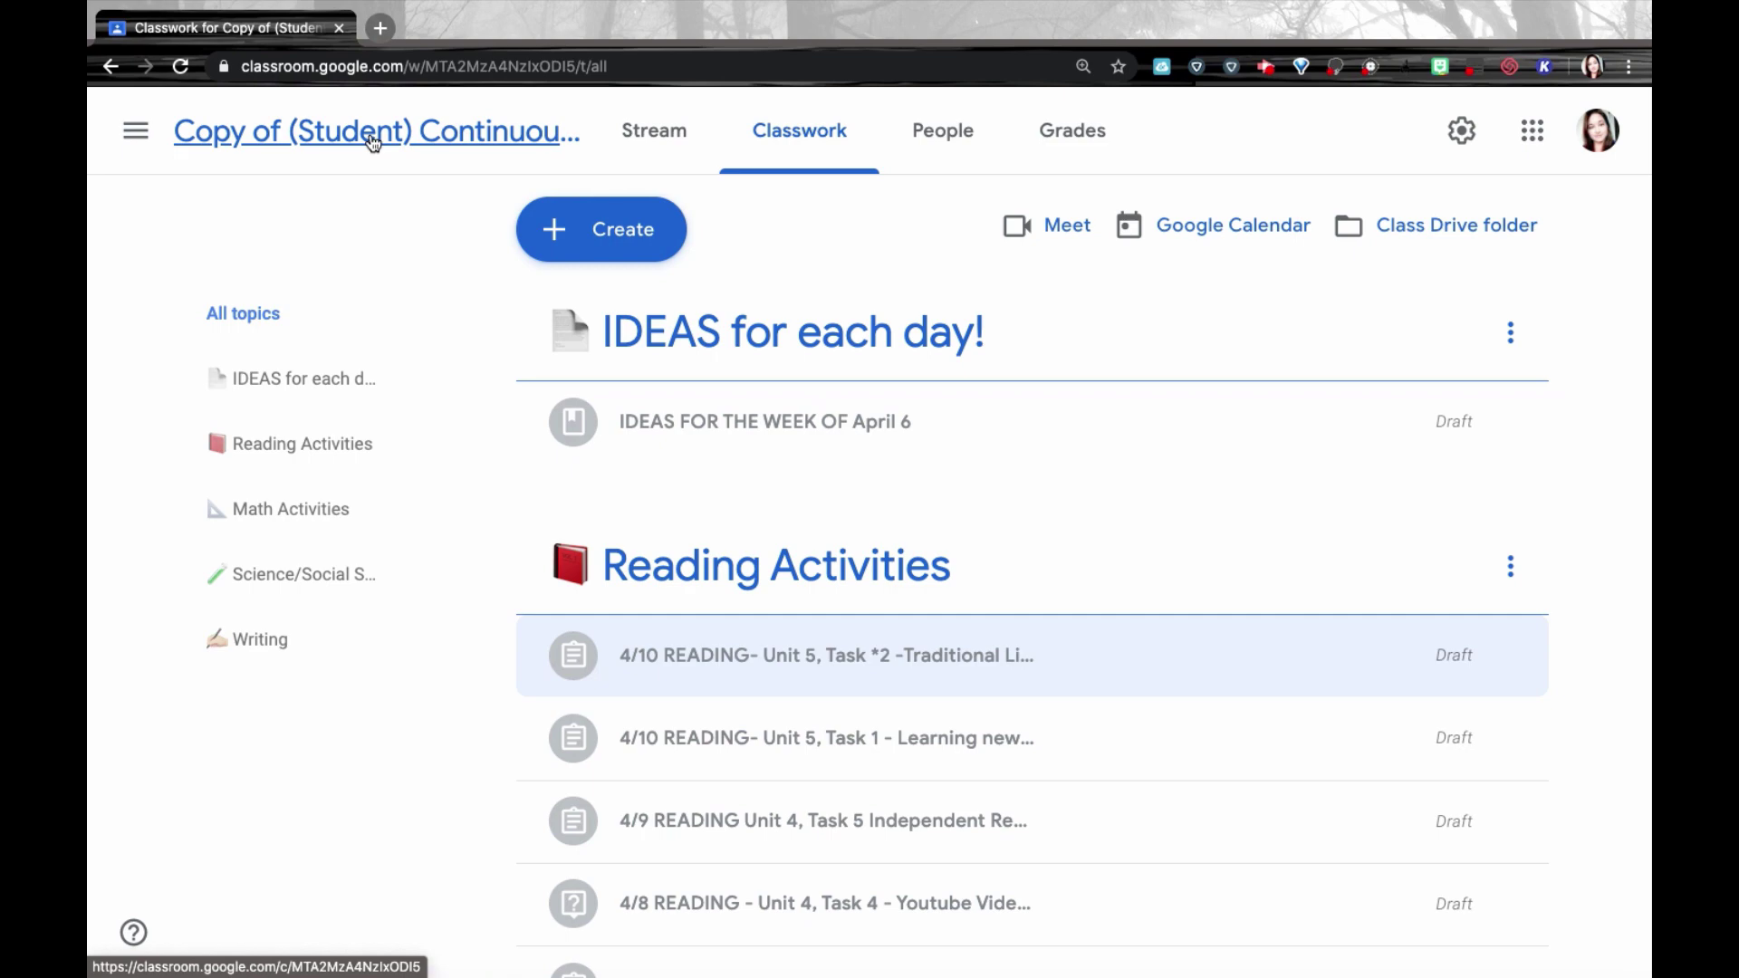
Step: Open the archived (Student) class from Archived classes and view its Classwork
click(136, 131)
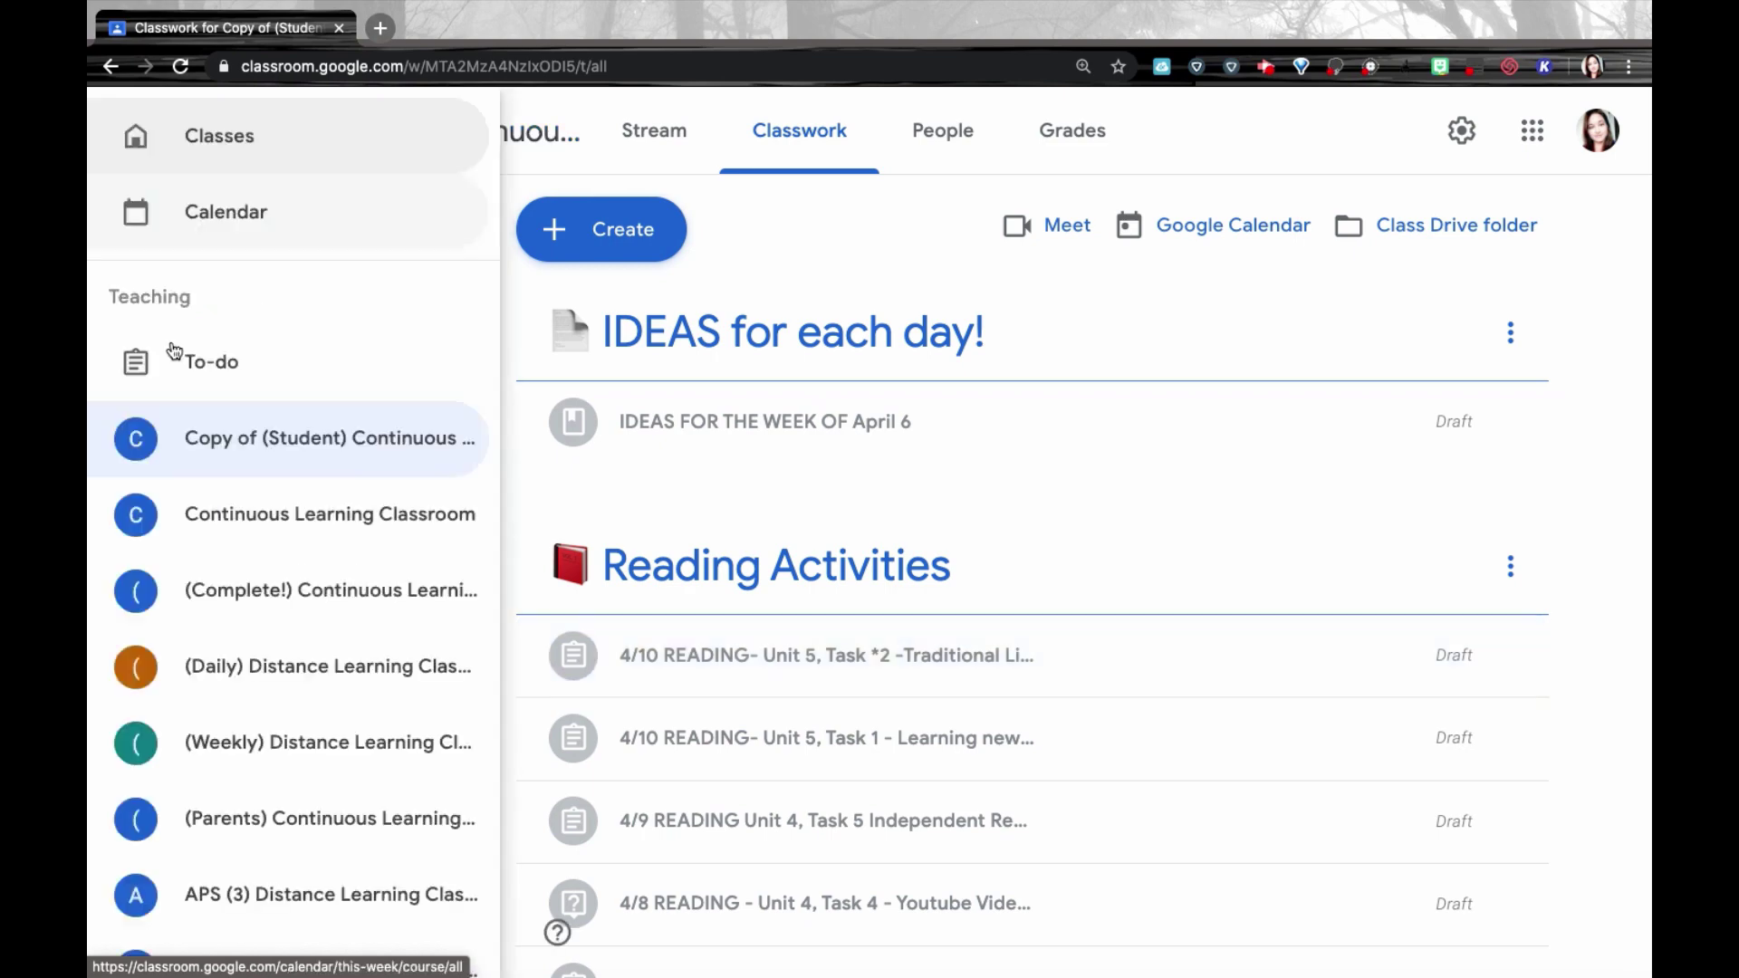
scroll(207, 550, down, 10)
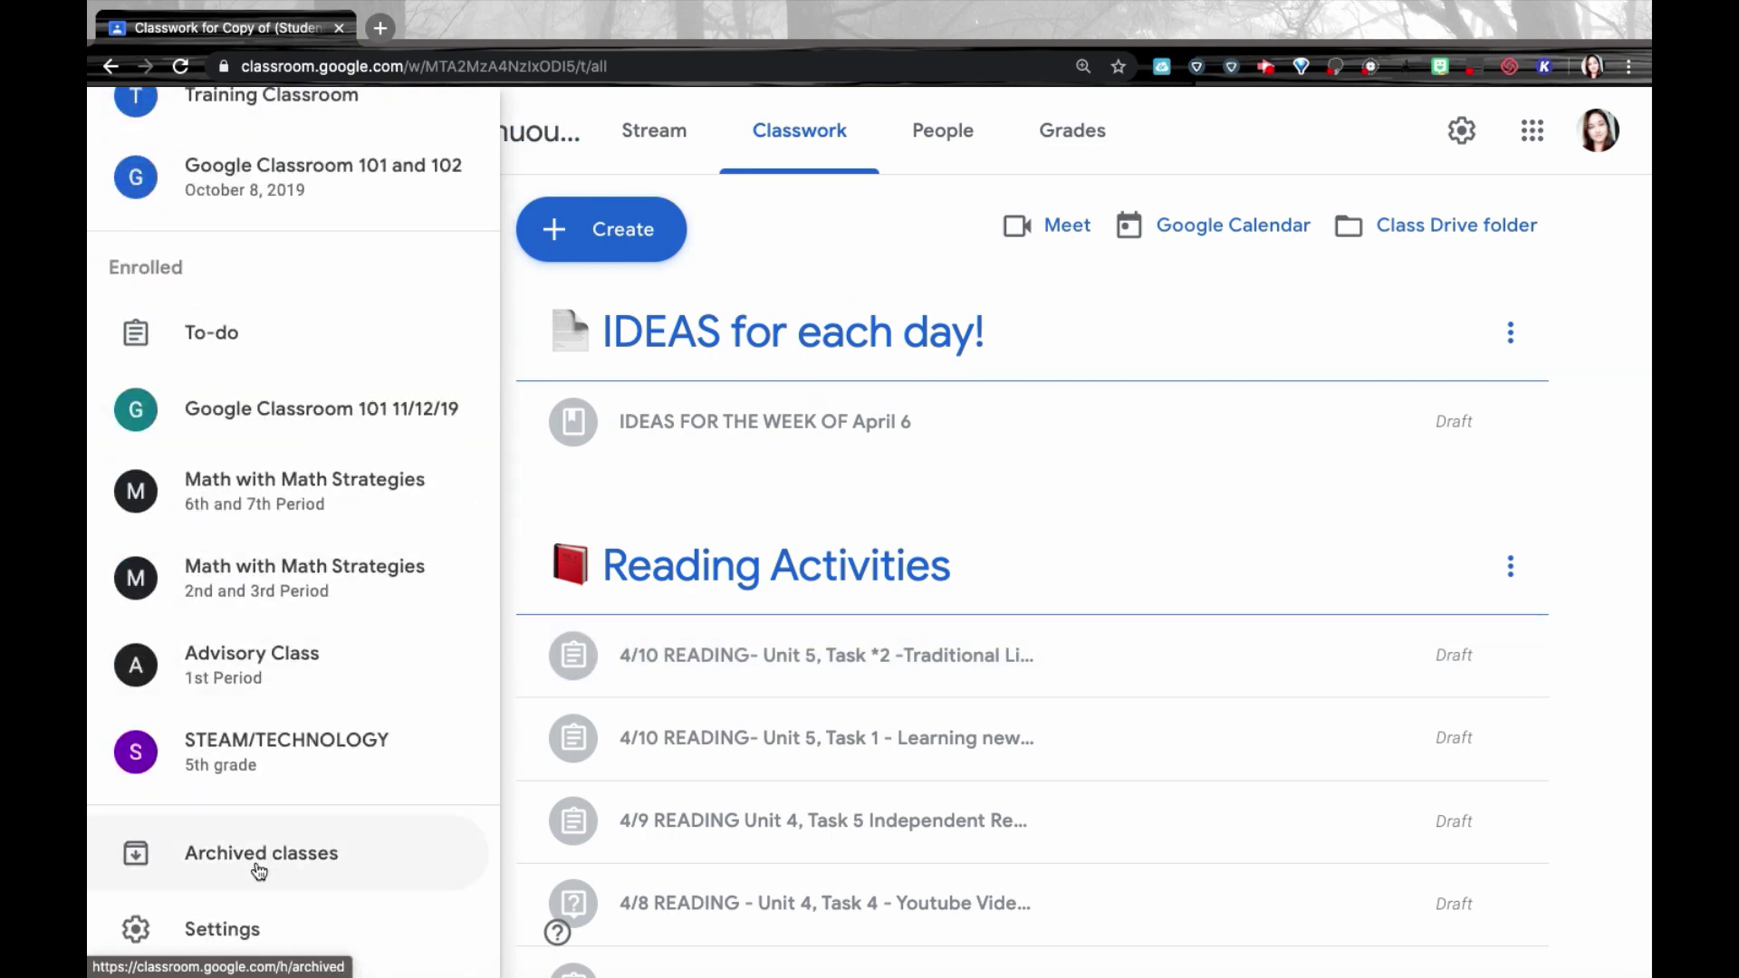
click(261, 874)
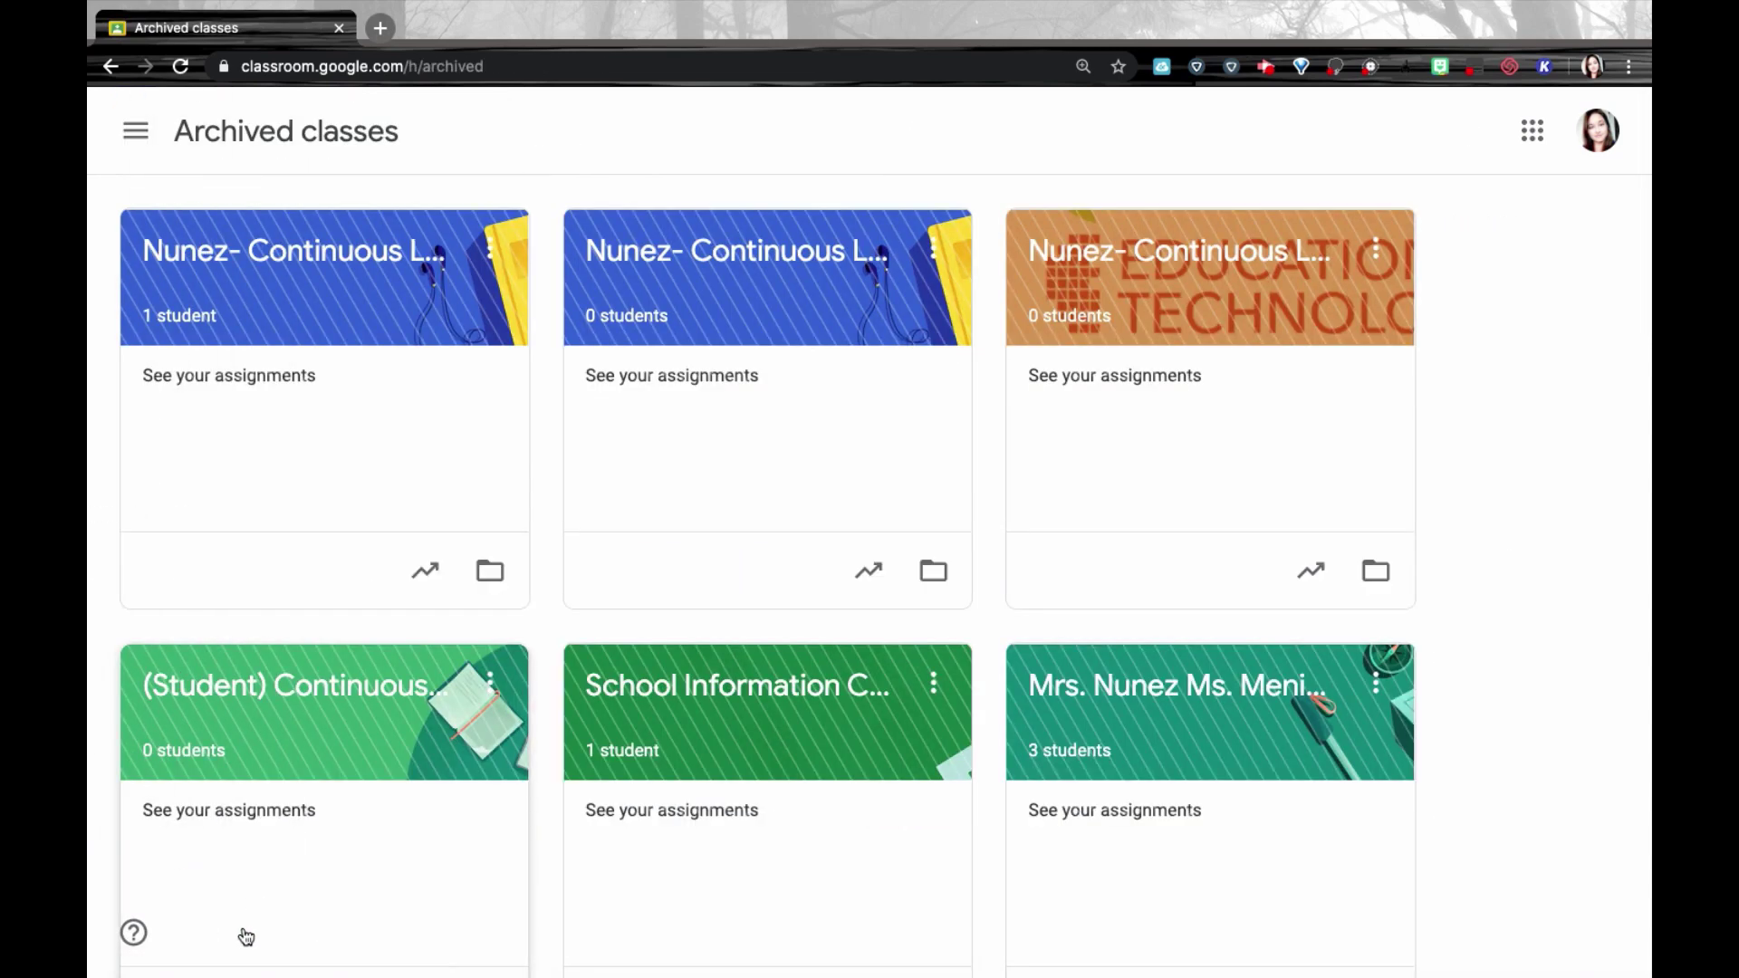
click(275, 698)
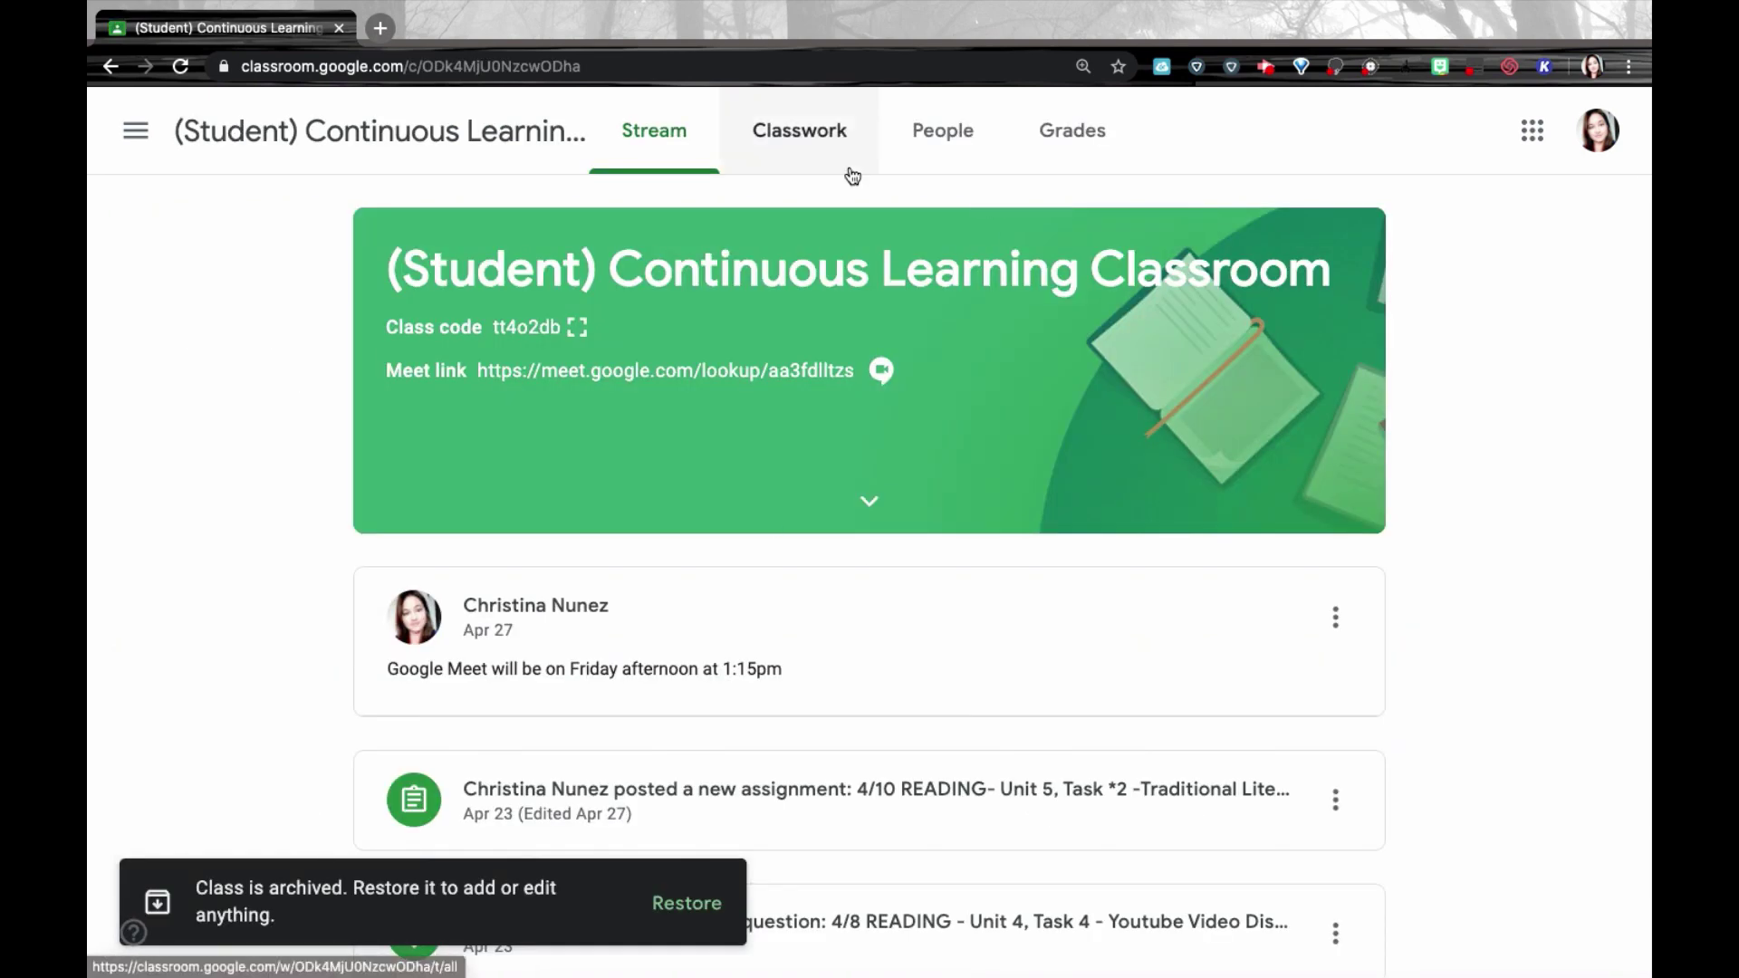
click(827, 152)
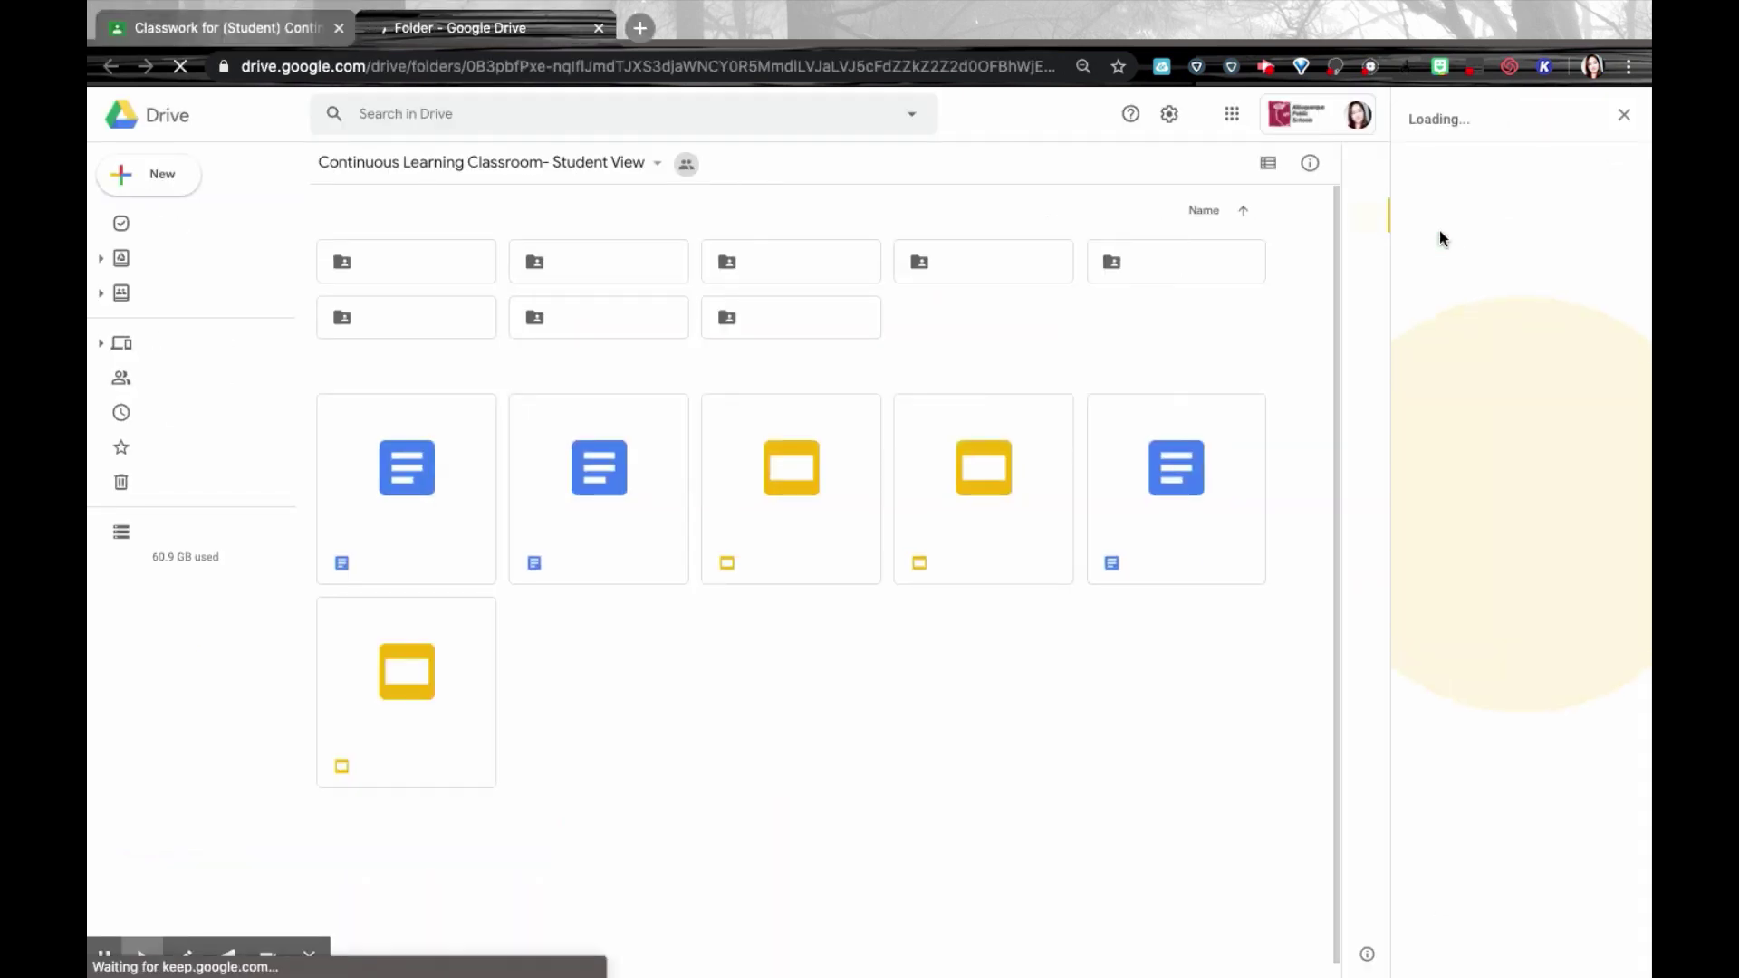
Step: Make a new 'Archived Classrooms' folder inside the Classroom folder in Google Drive
click(1624, 117)
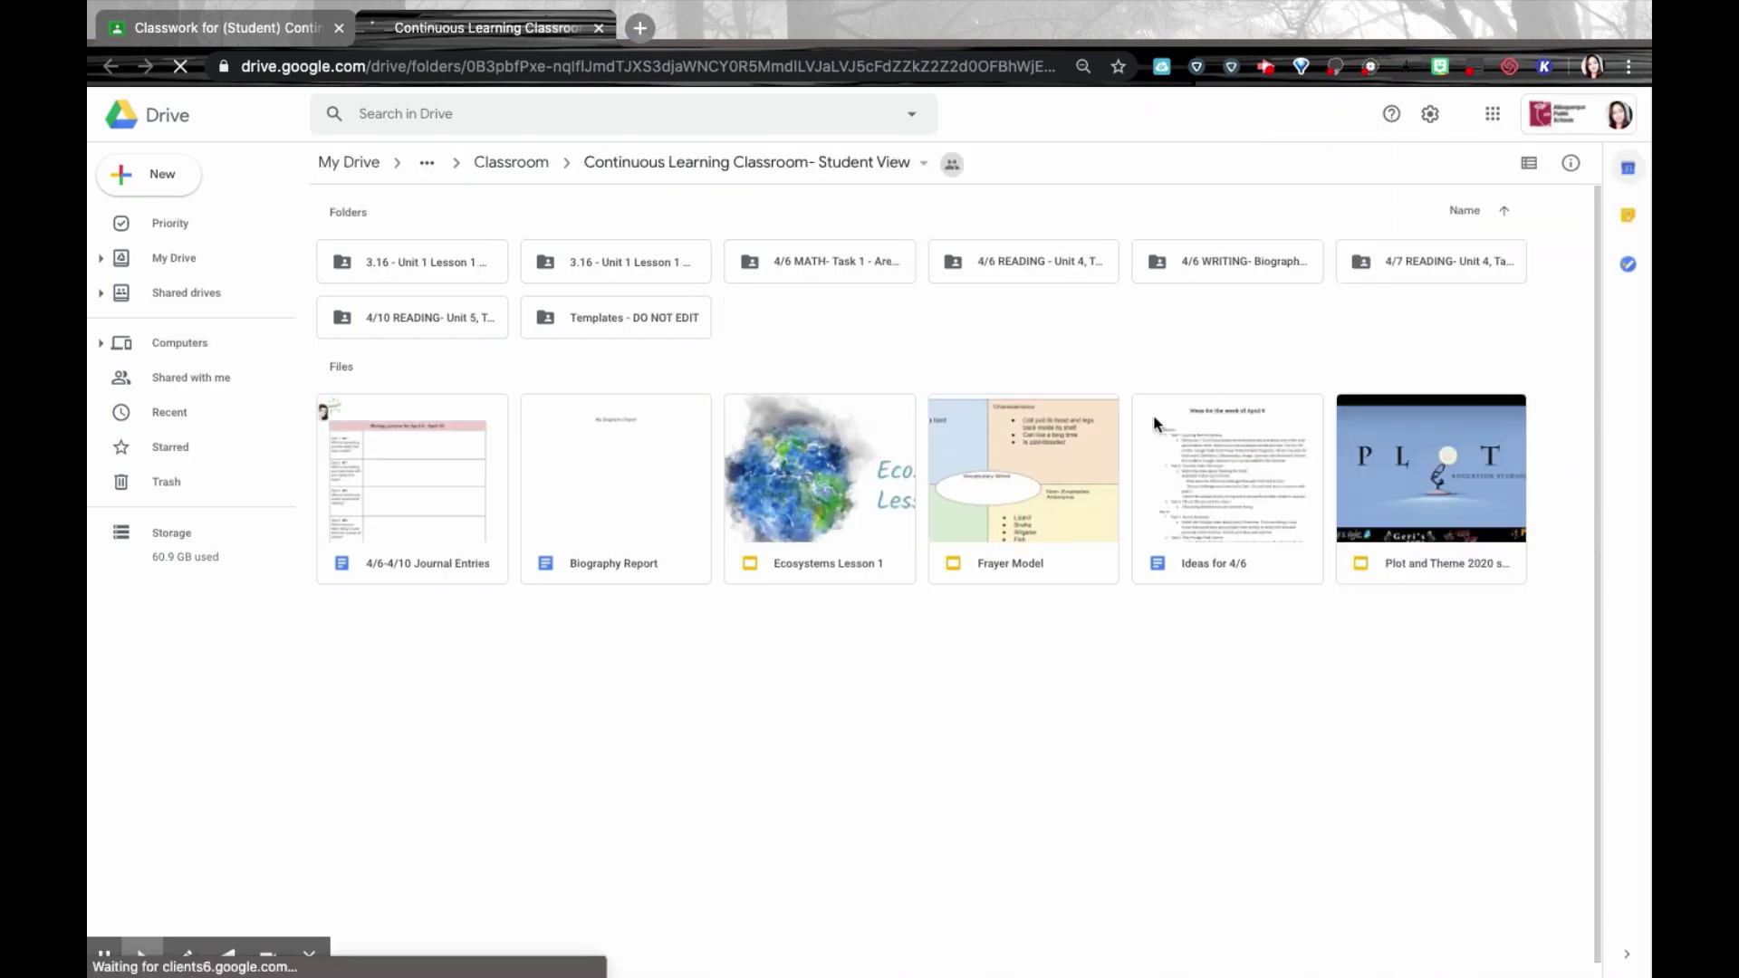
click(507, 164)
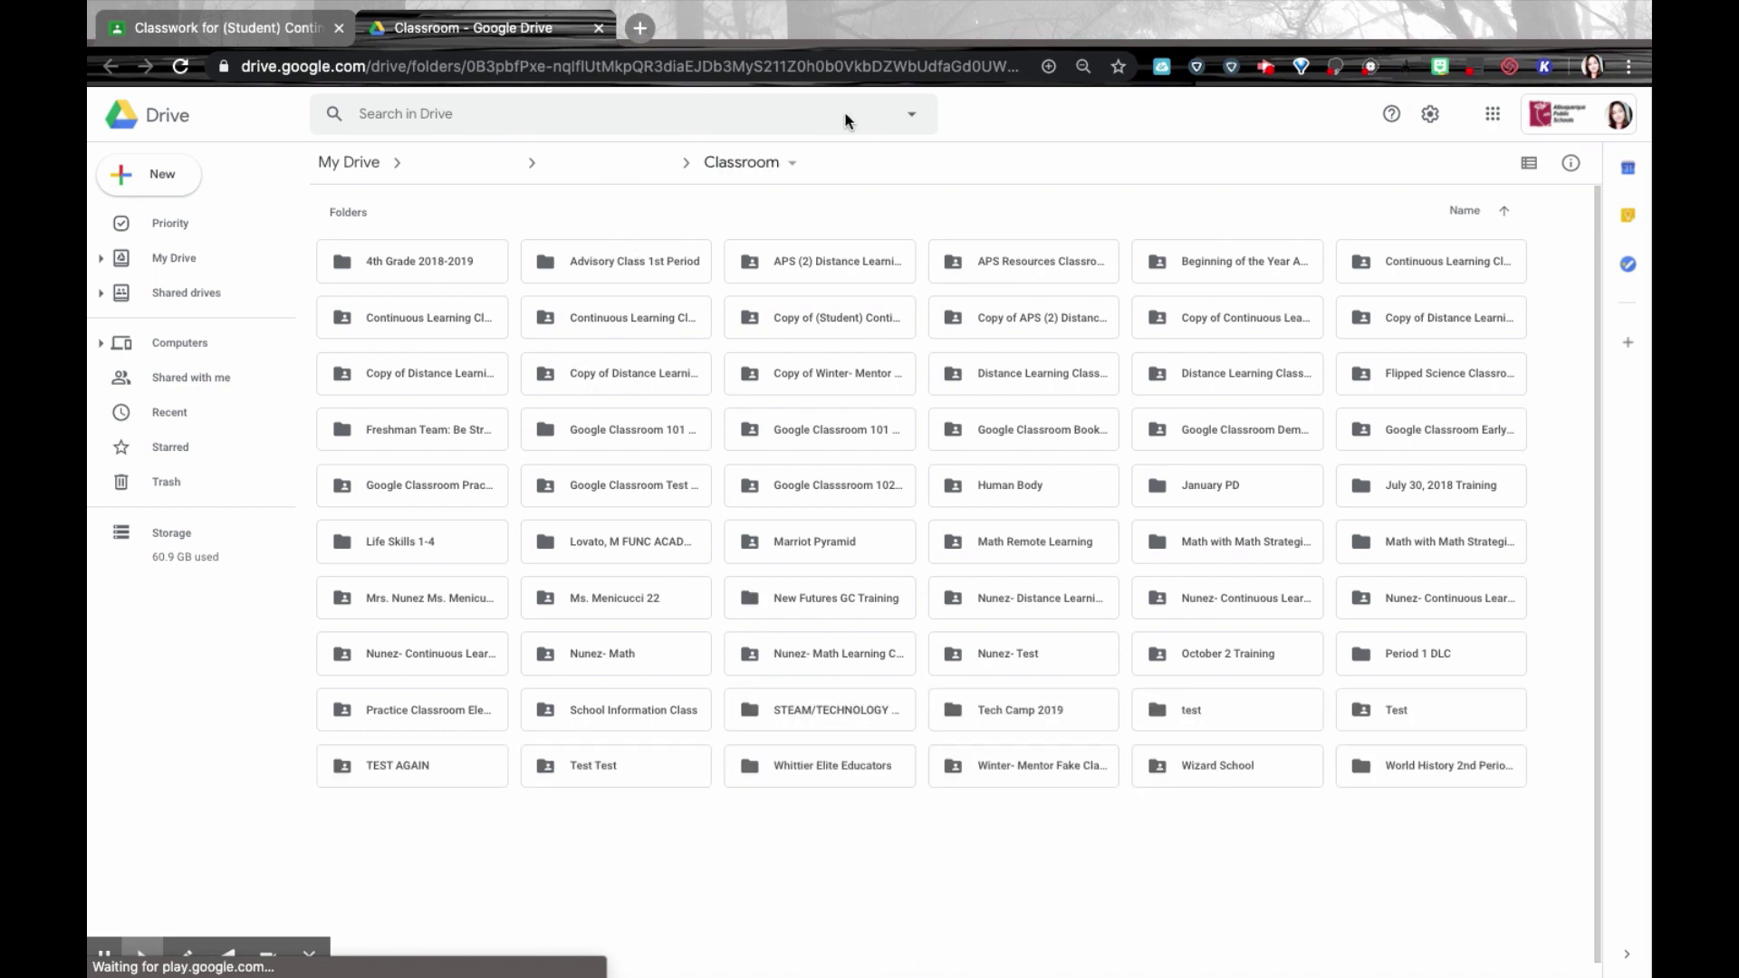
click(166, 182)
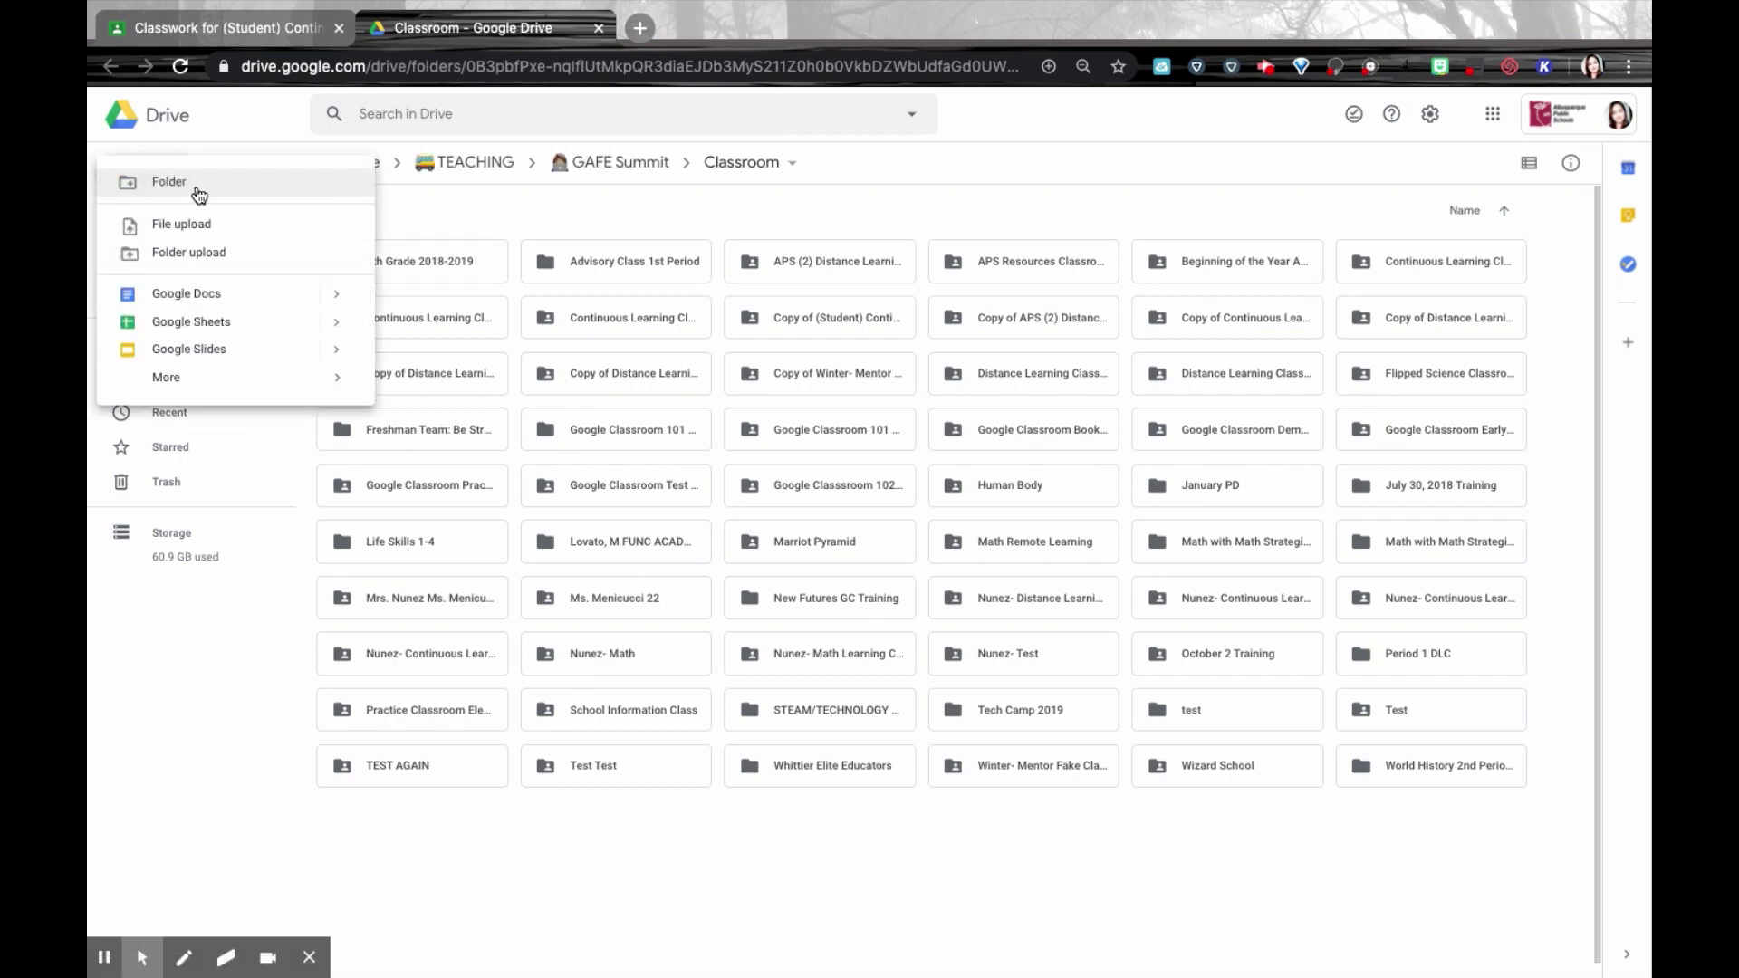
click(199, 191)
text(A)
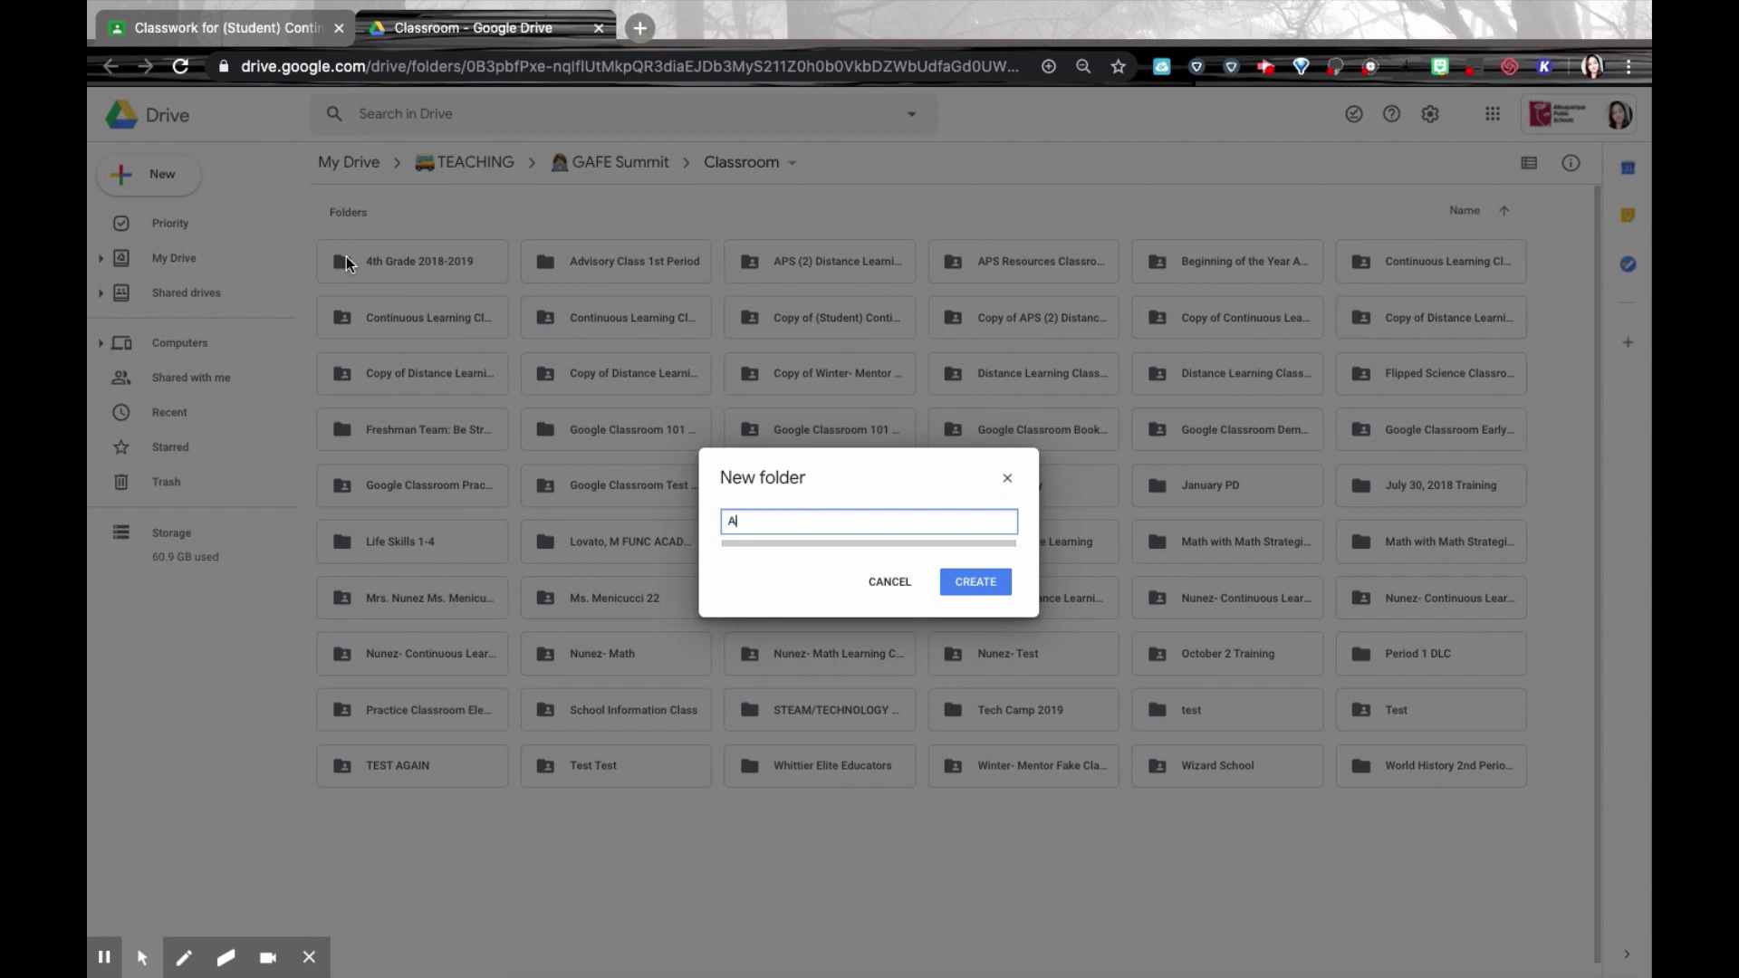
text(rchived Class)
click(990, 591)
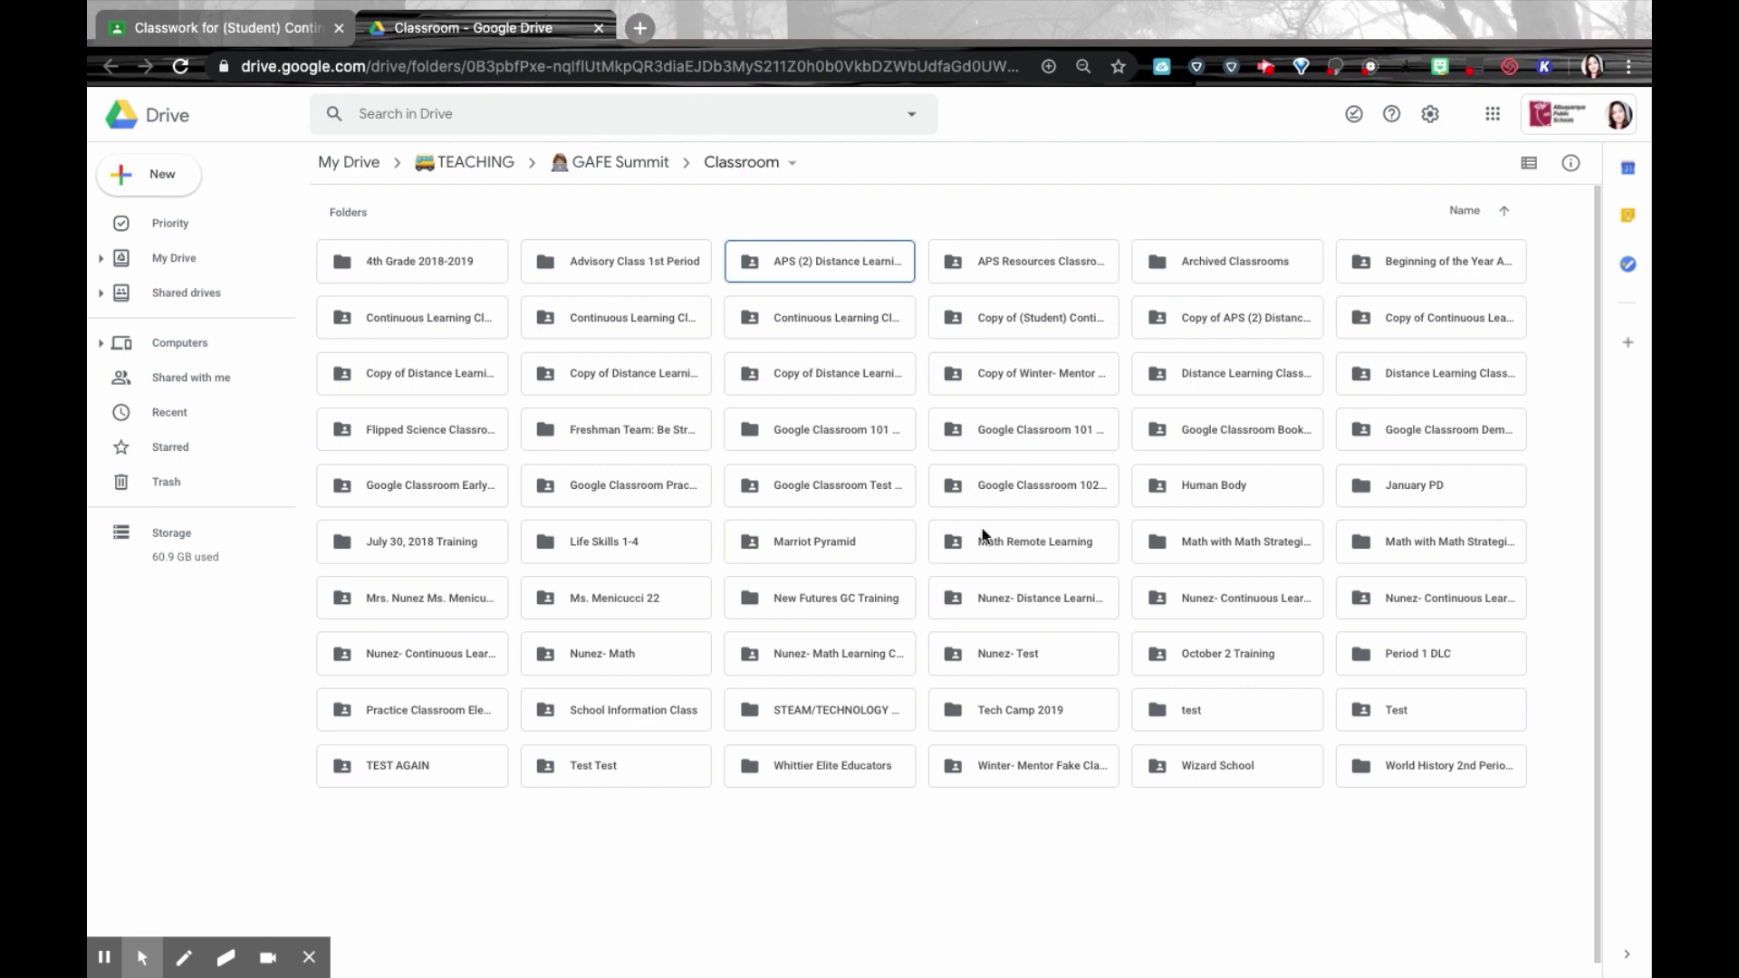
key(ctrl+shift+Tab)
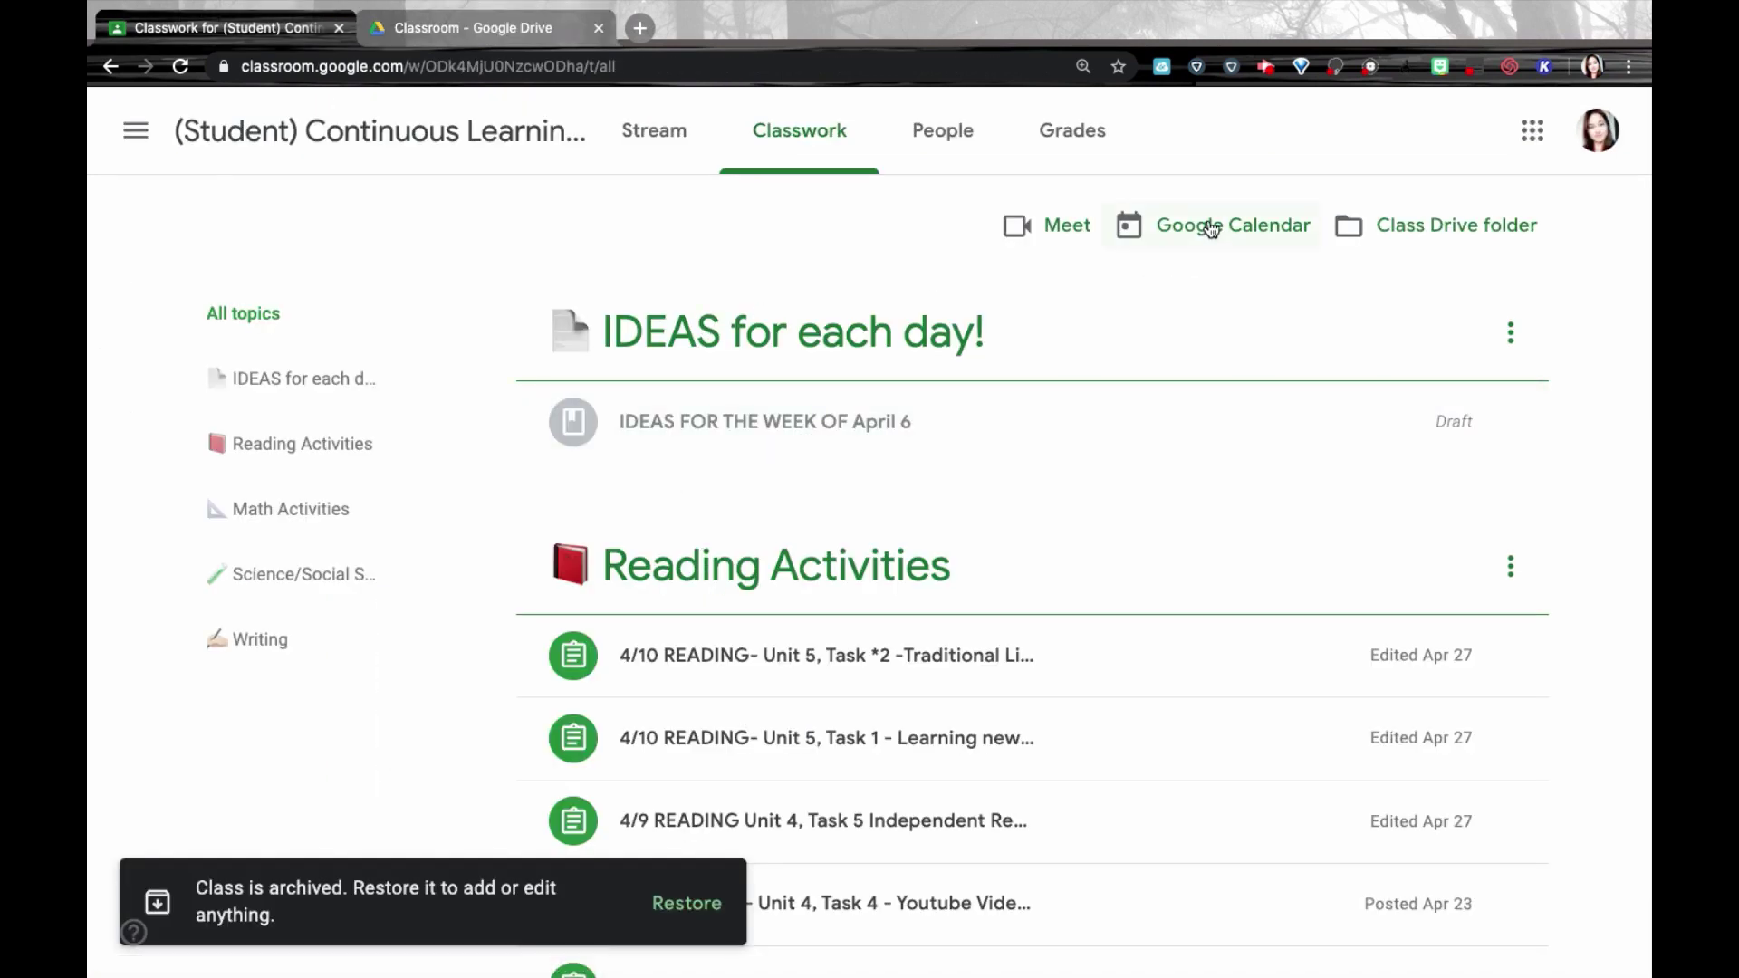
Step: Remove the (Student) Continuous Learning Classroom calendar from Google Calendar's My calendars list
click(1213, 226)
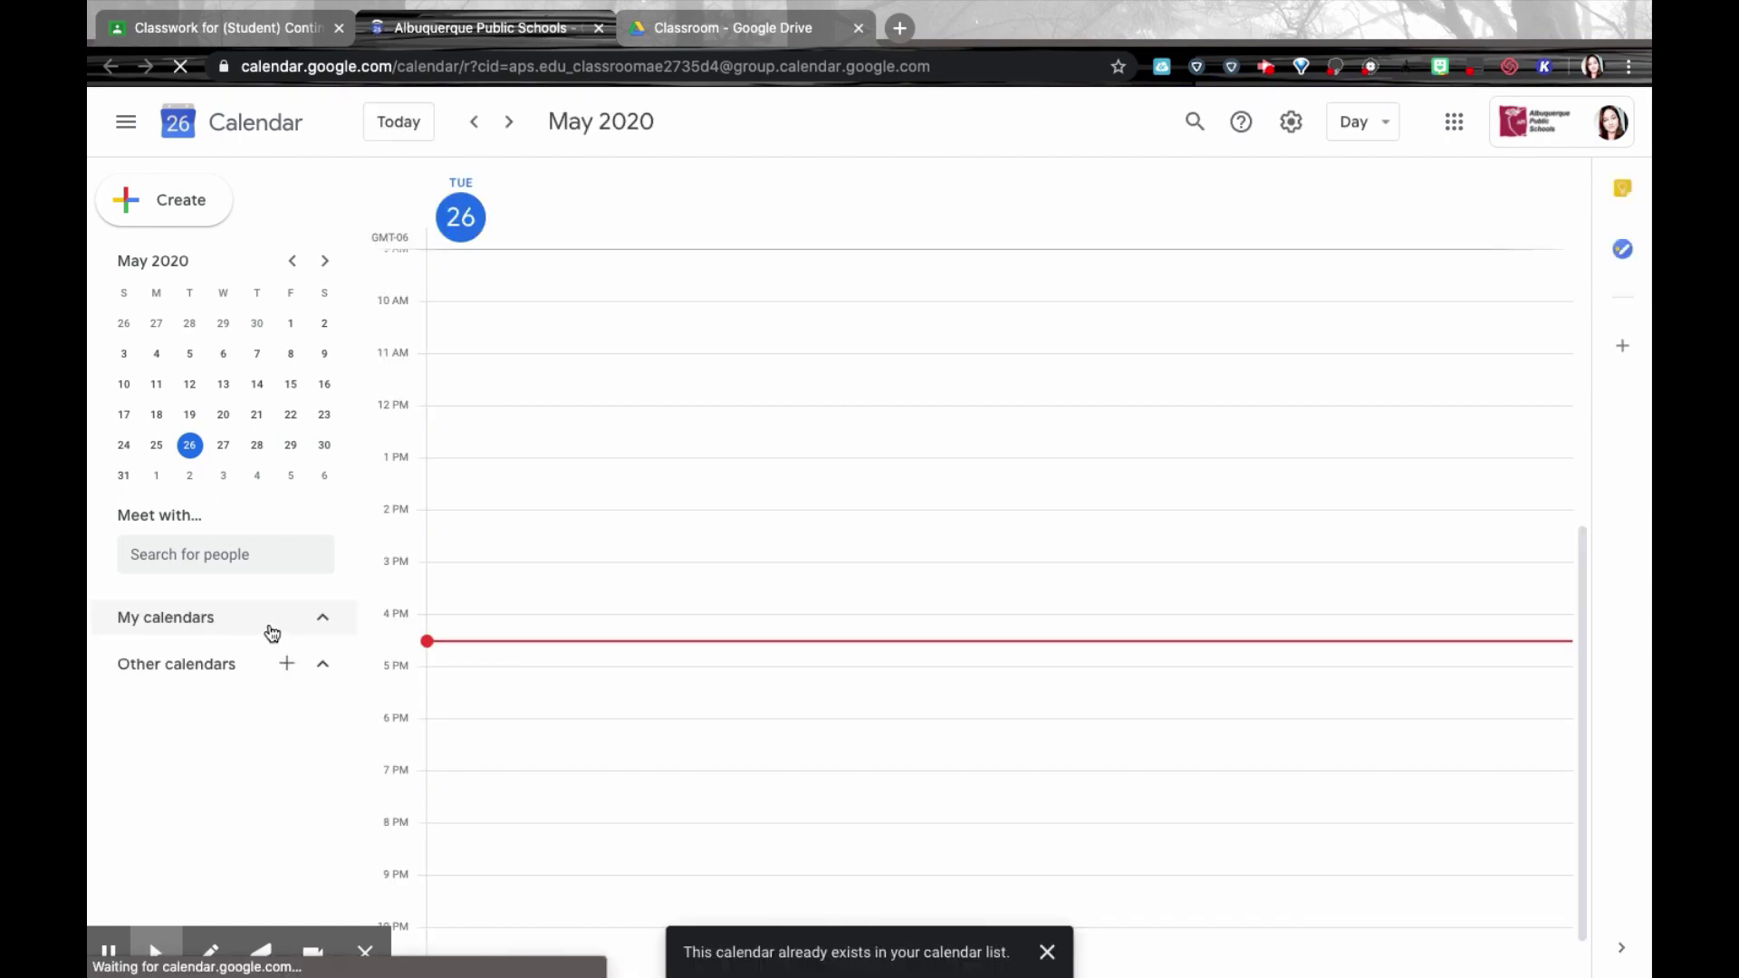
scroll(317, 758, down, 3)
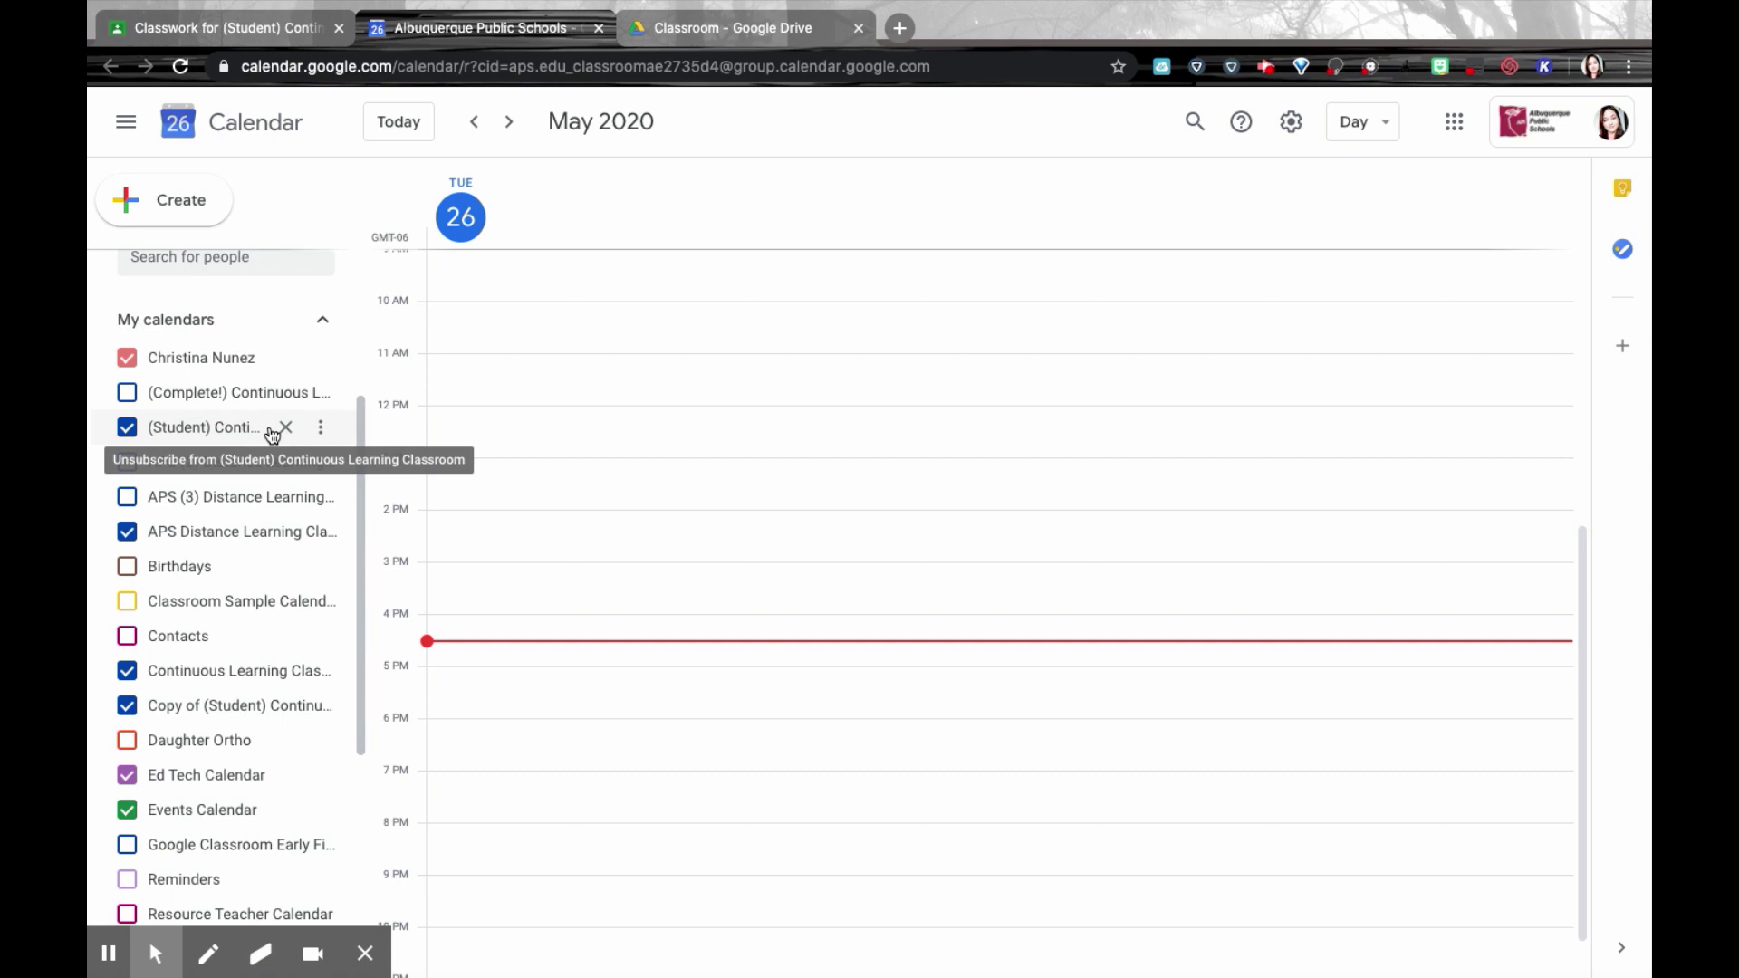
click(287, 430)
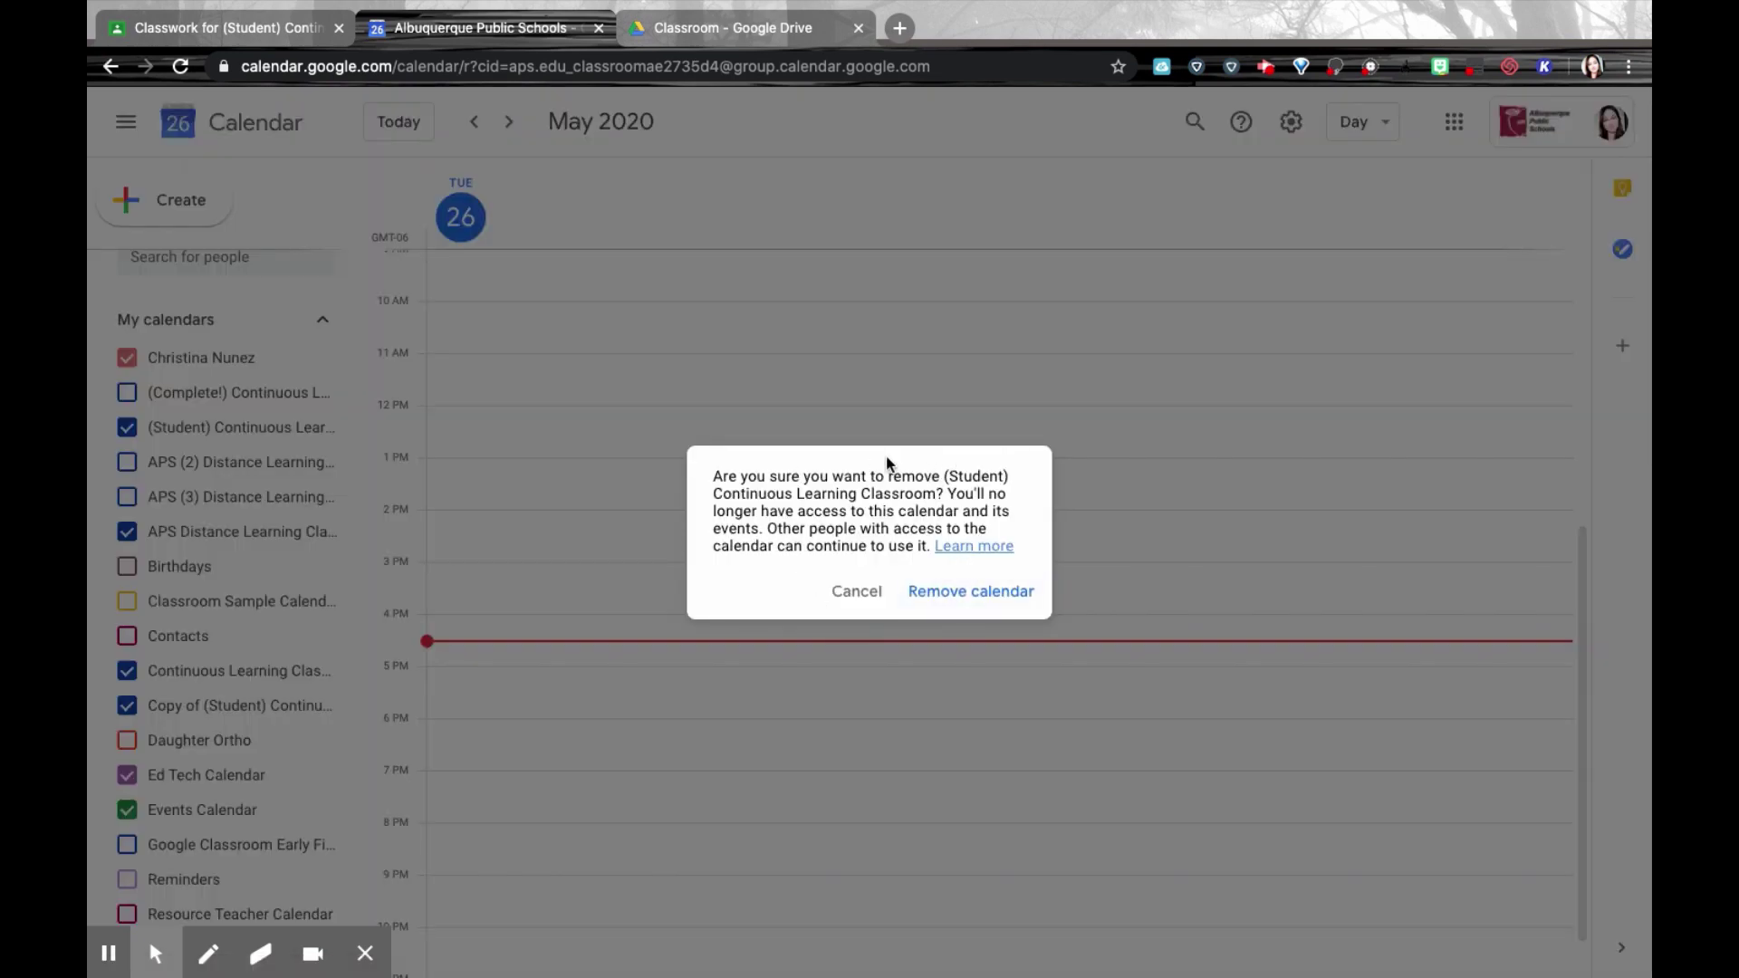
click(967, 593)
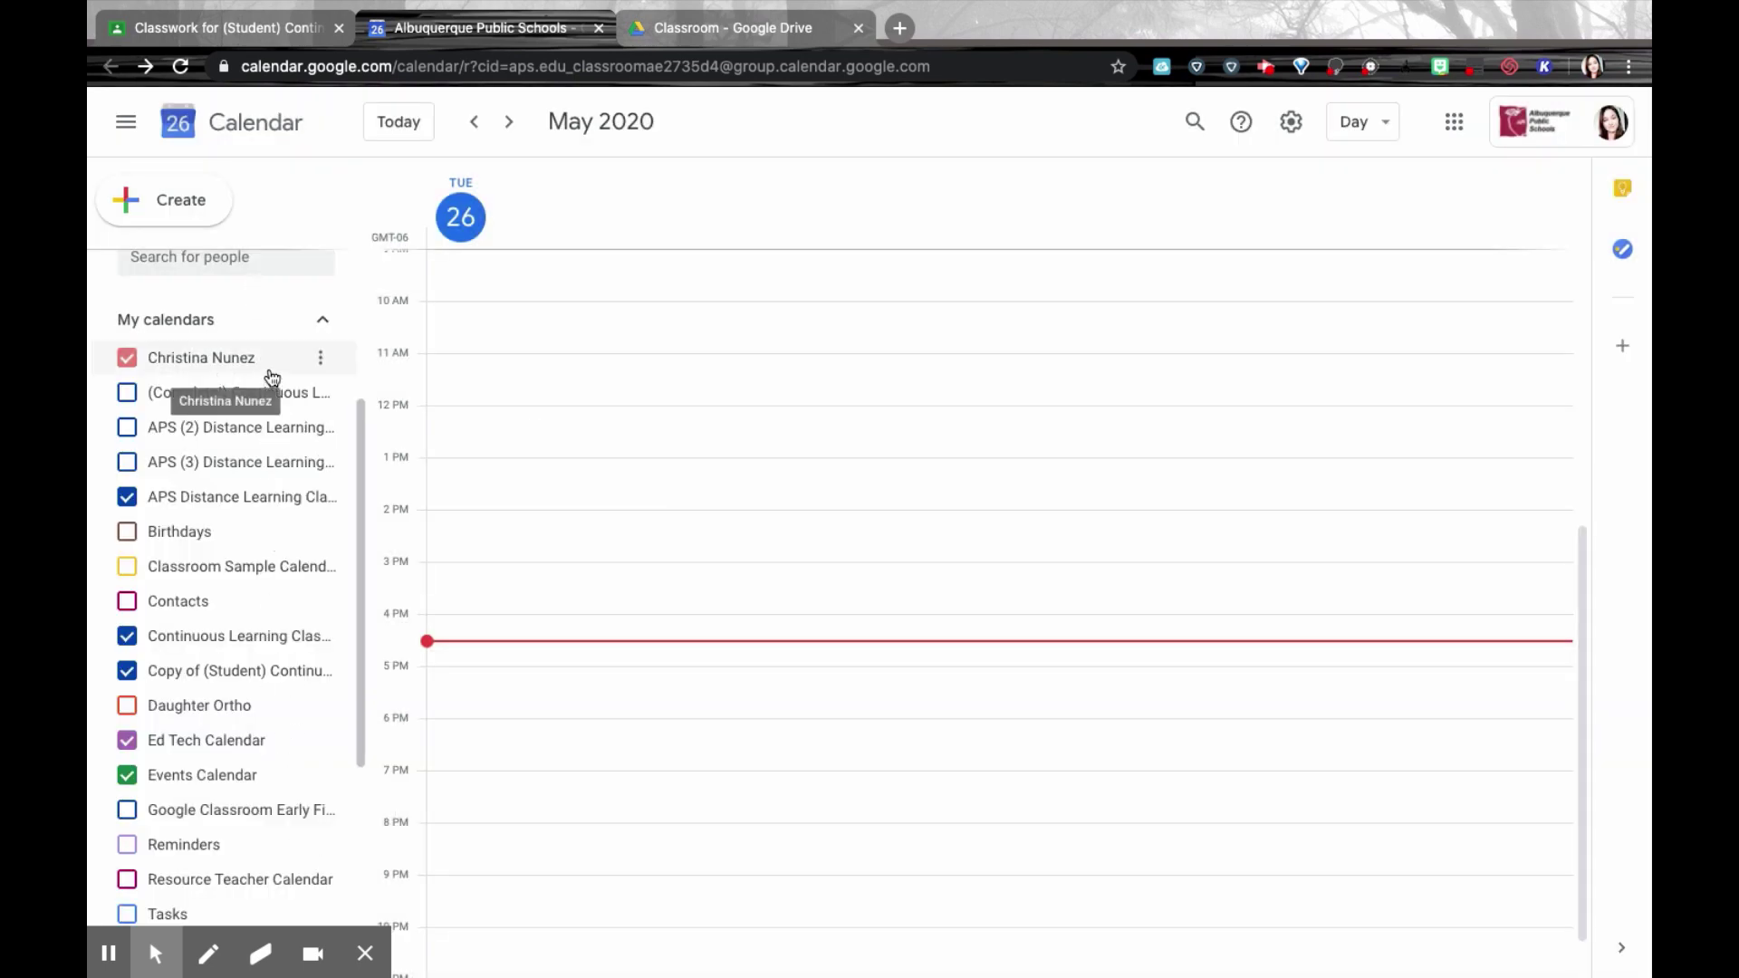
Step: Go from the class's Classwork page to Classroom's Archived classes page
click(240, 28)
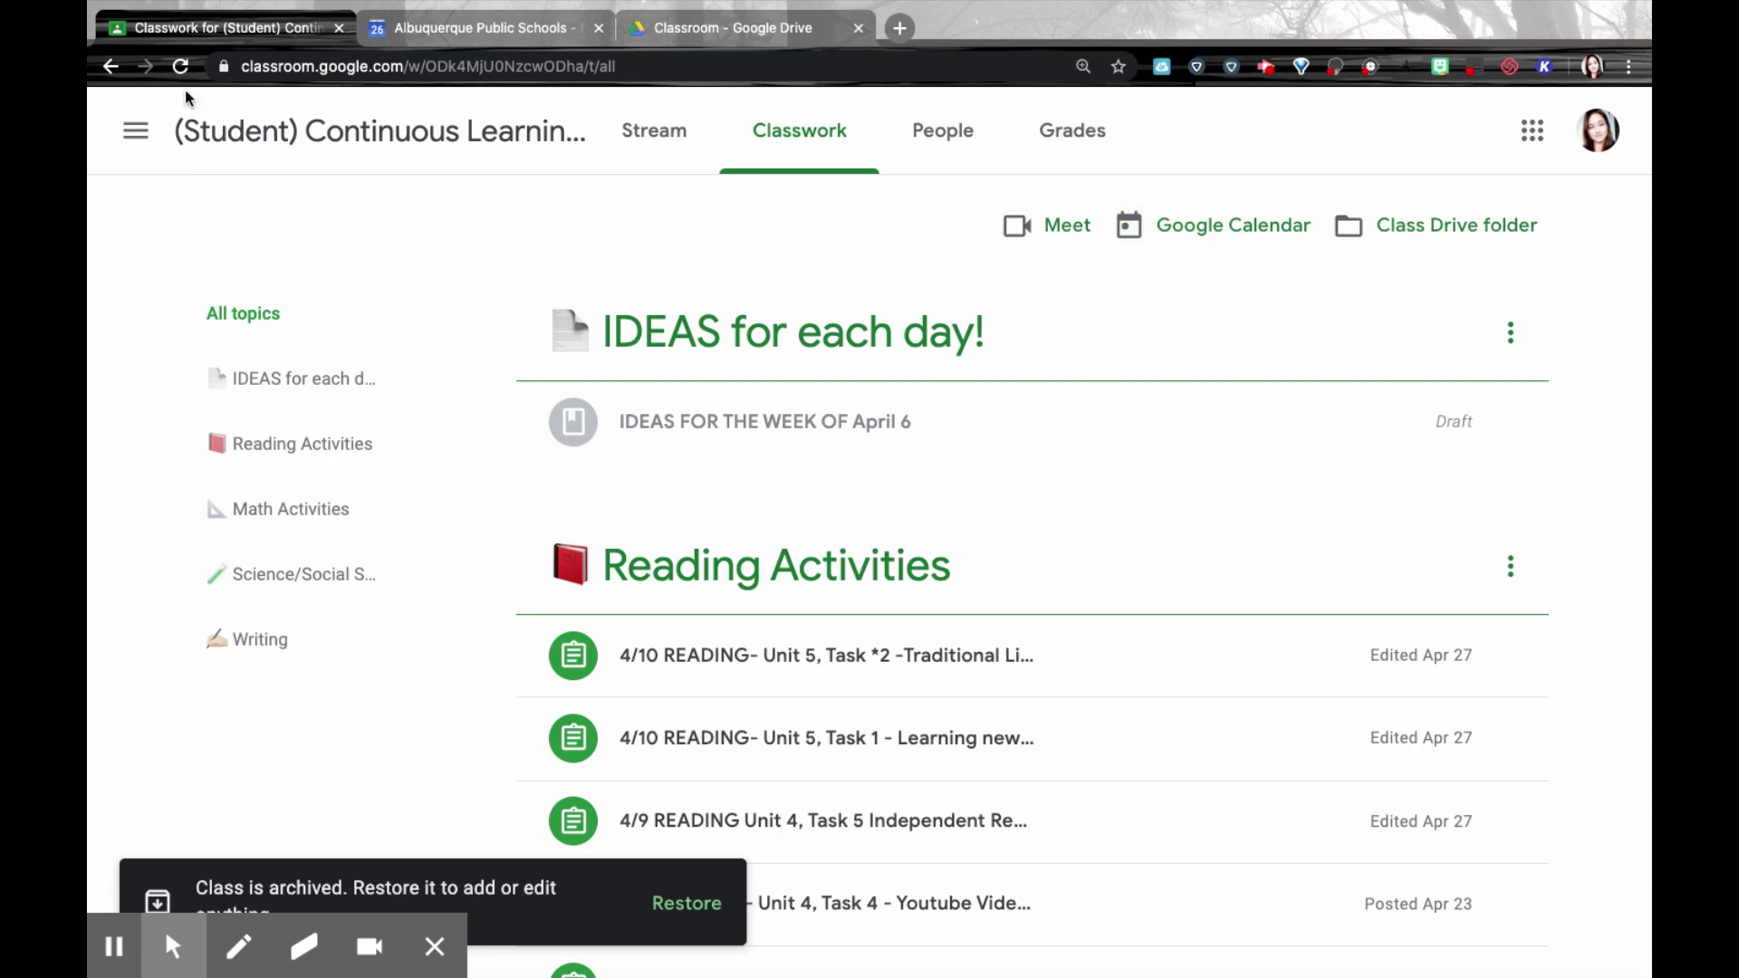
click(136, 130)
click(200, 145)
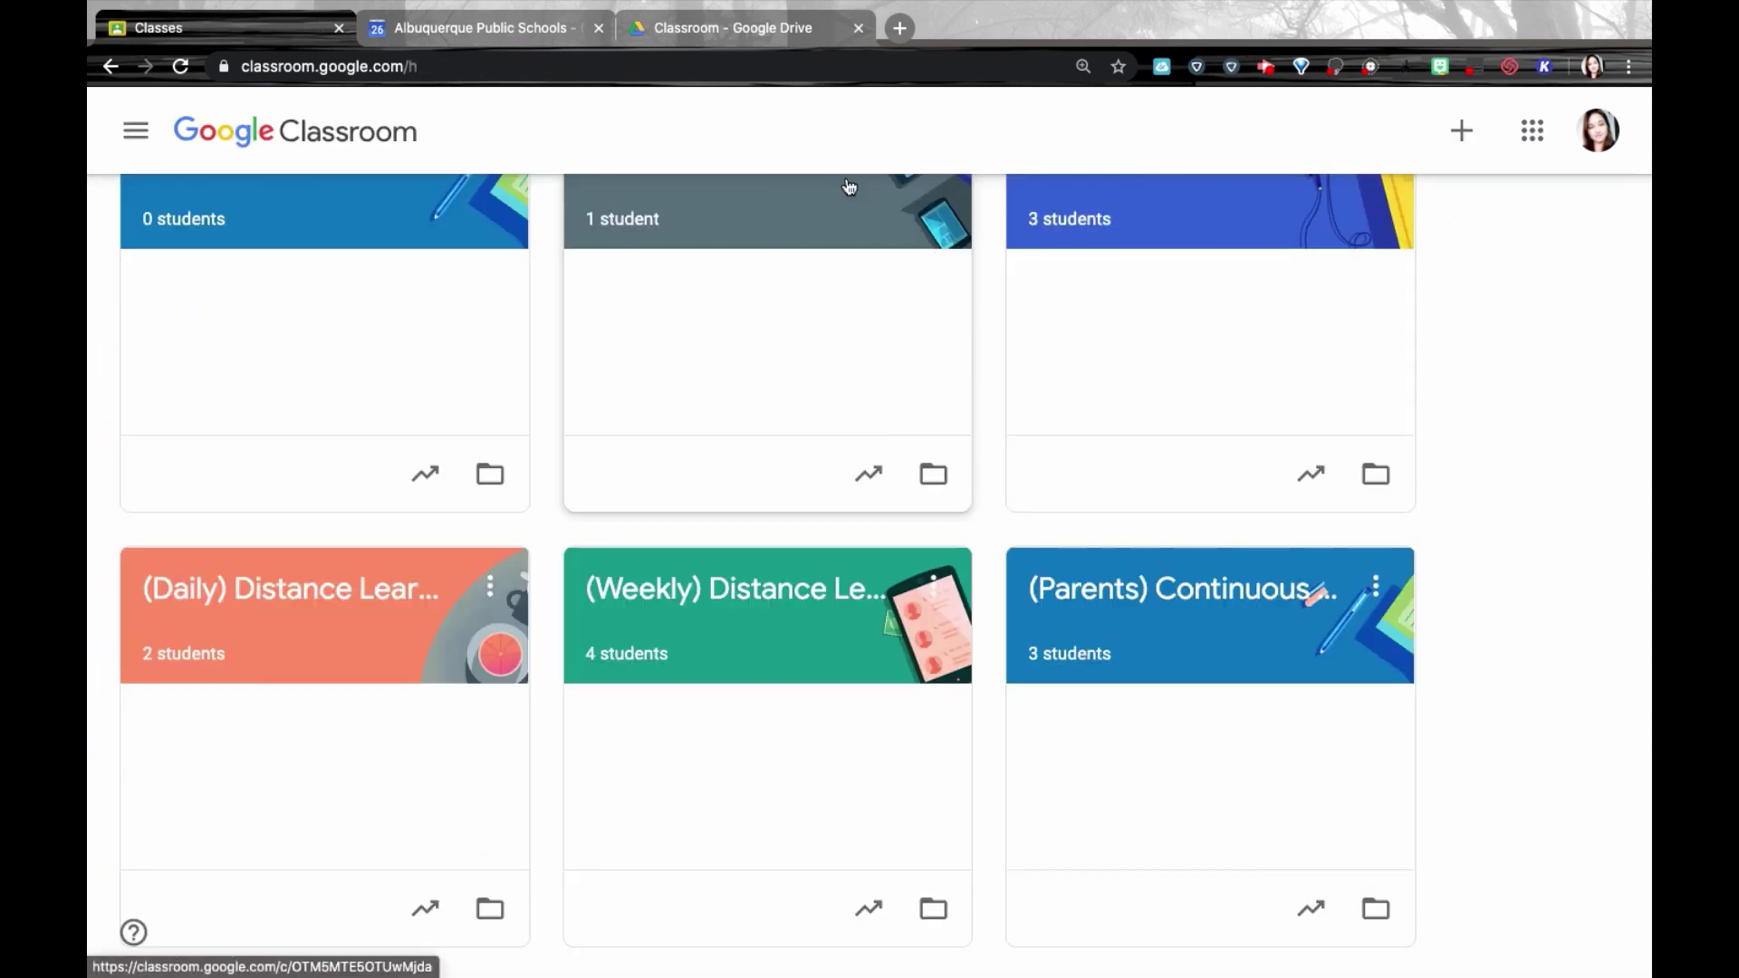
click(138, 133)
scroll(210, 736, down, 12)
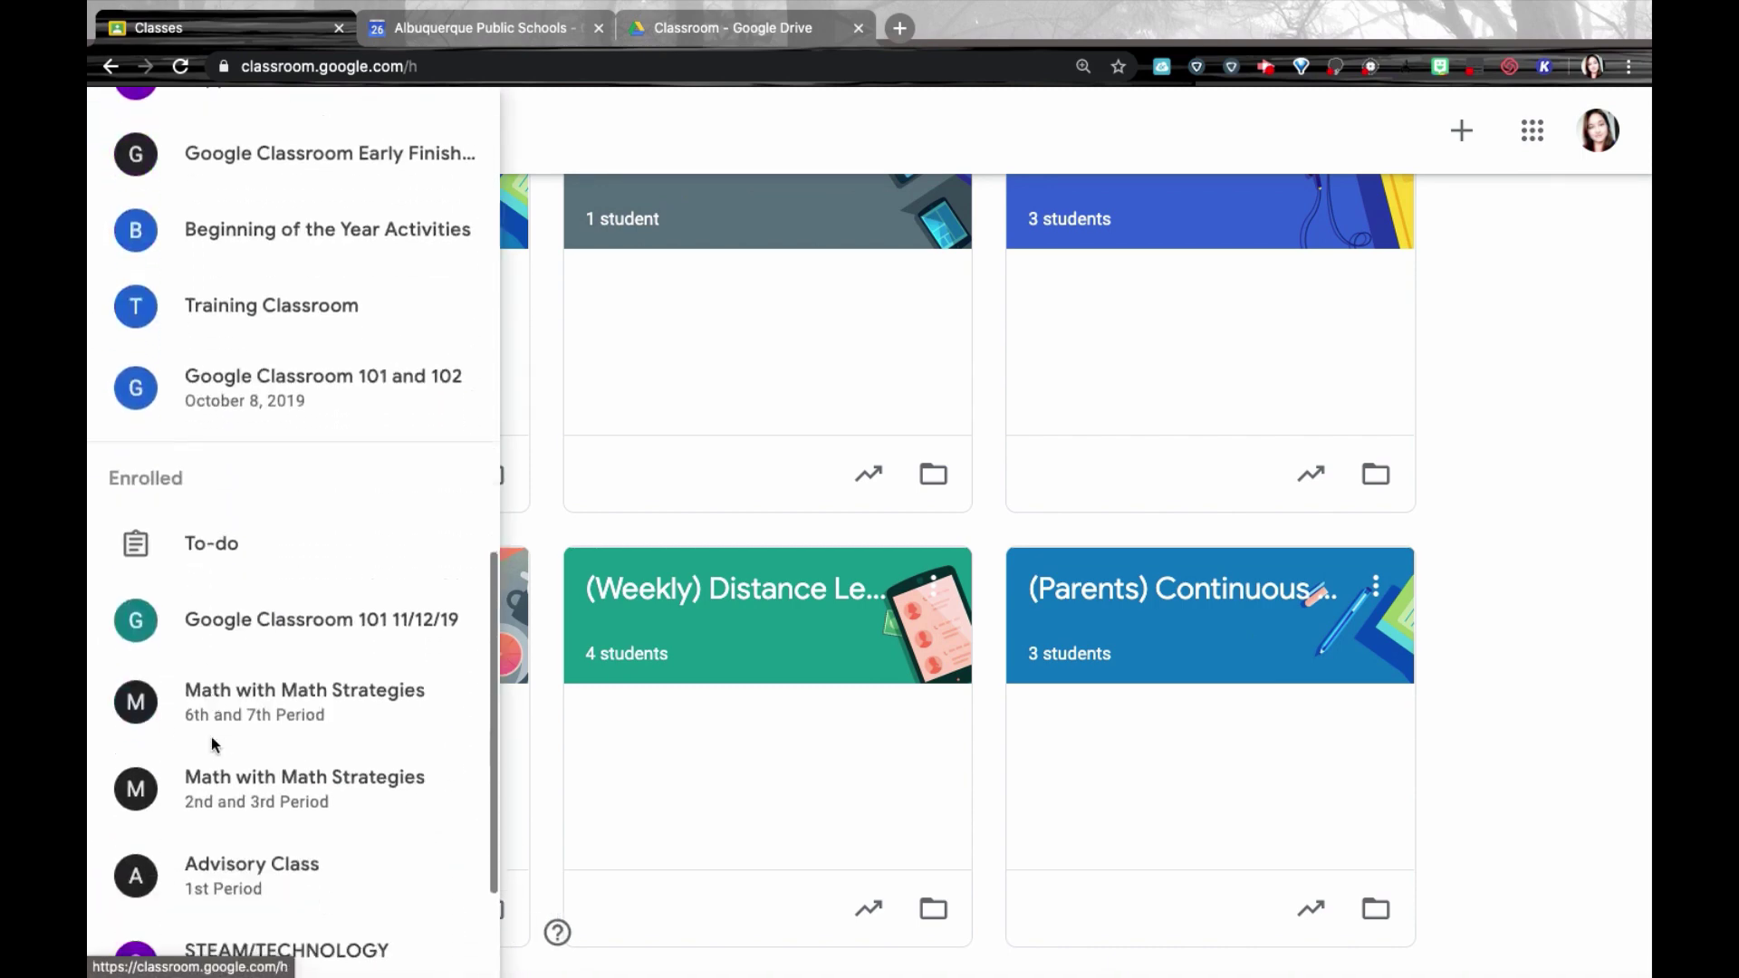
scroll(210, 736, down, 5)
click(232, 873)
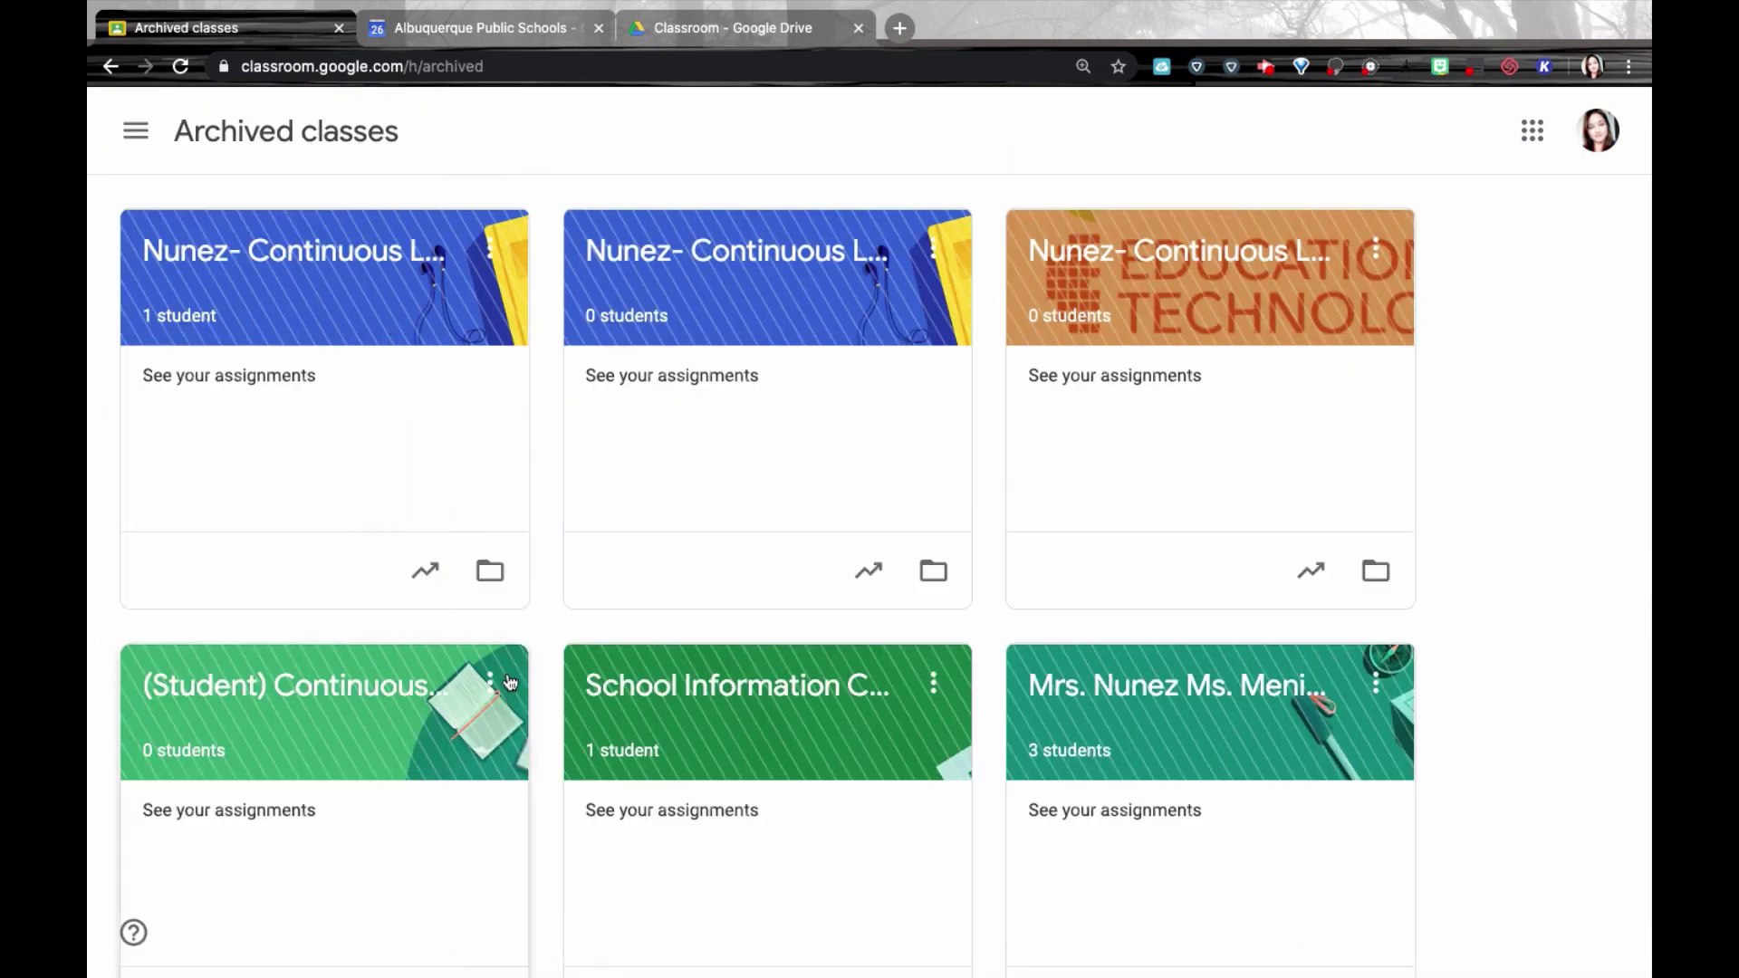
Step: Check the (Student) Continuous Learning class's options, then scroll through the archived classes list
click(492, 683)
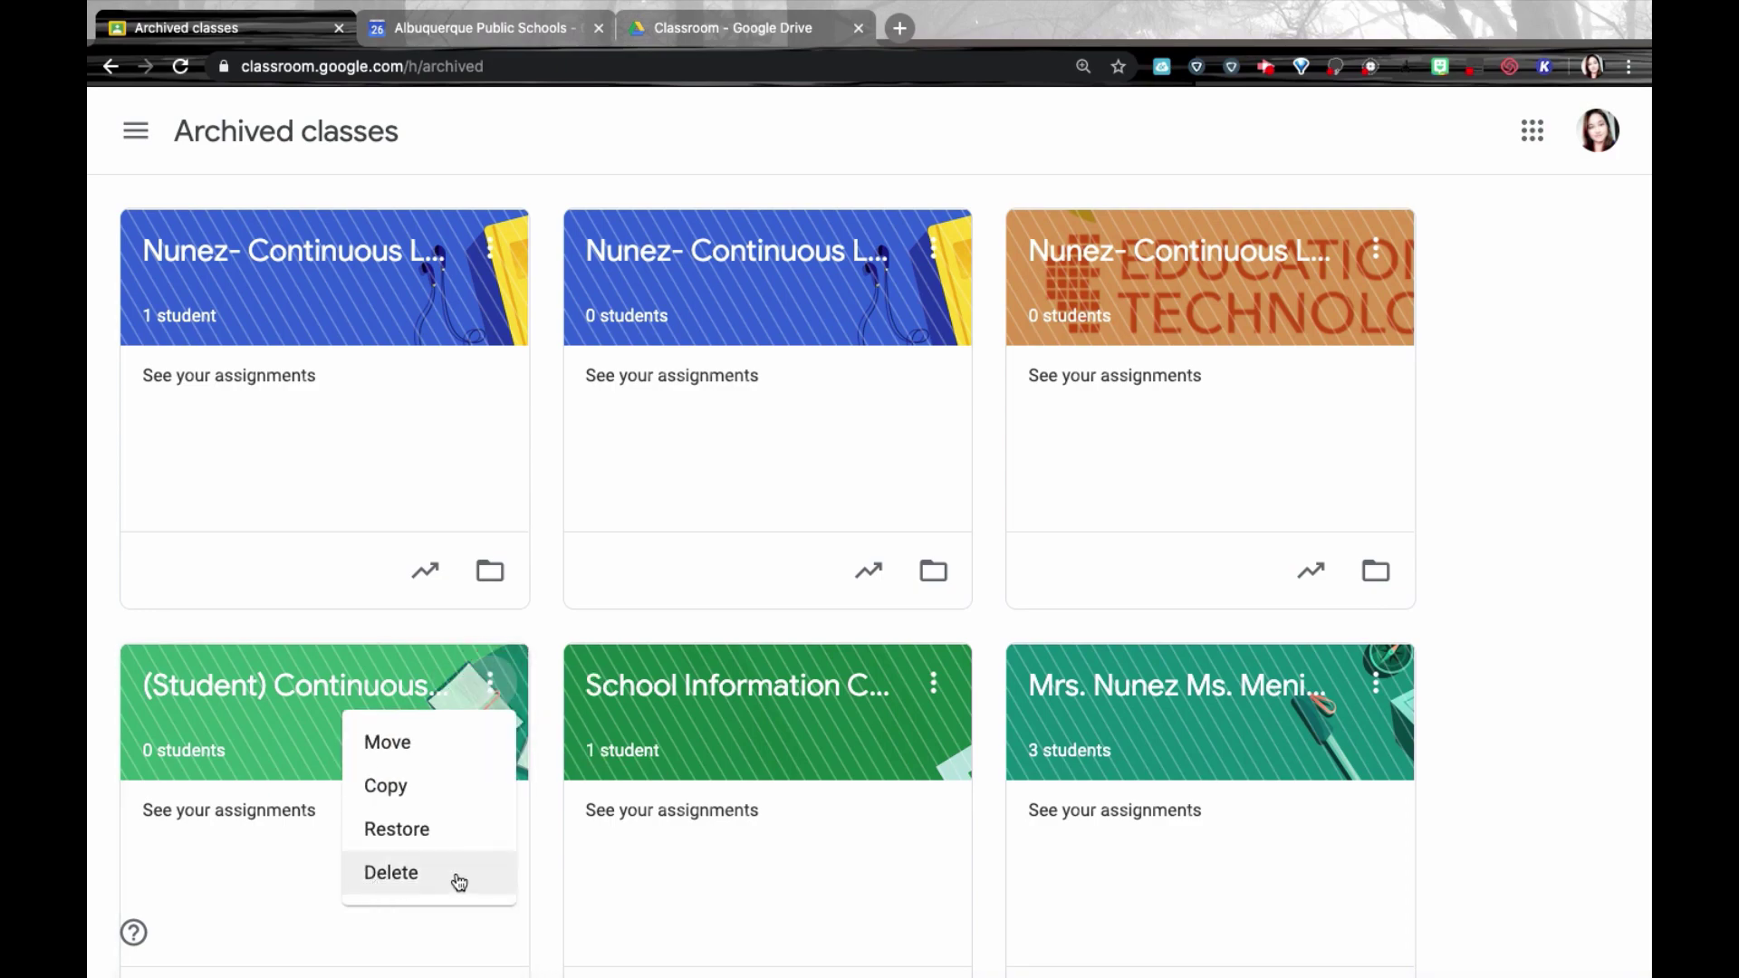
click(547, 621)
scroll(803, 688, down, 5)
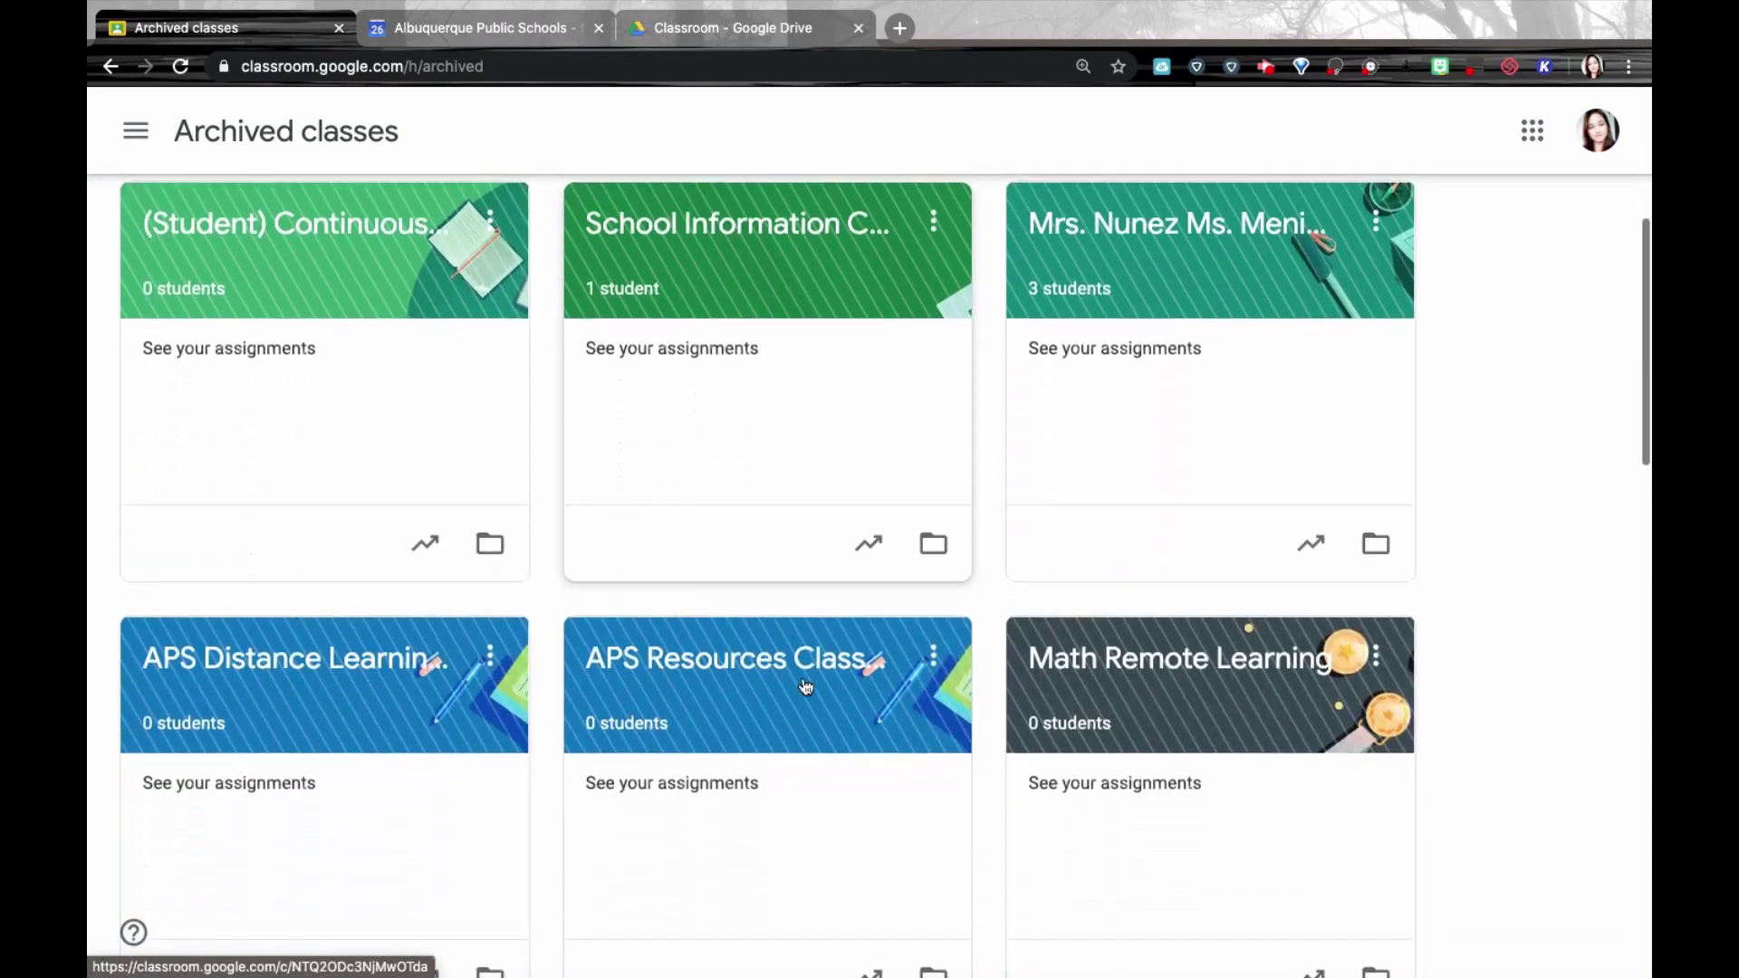
scroll(805, 686, down, 15)
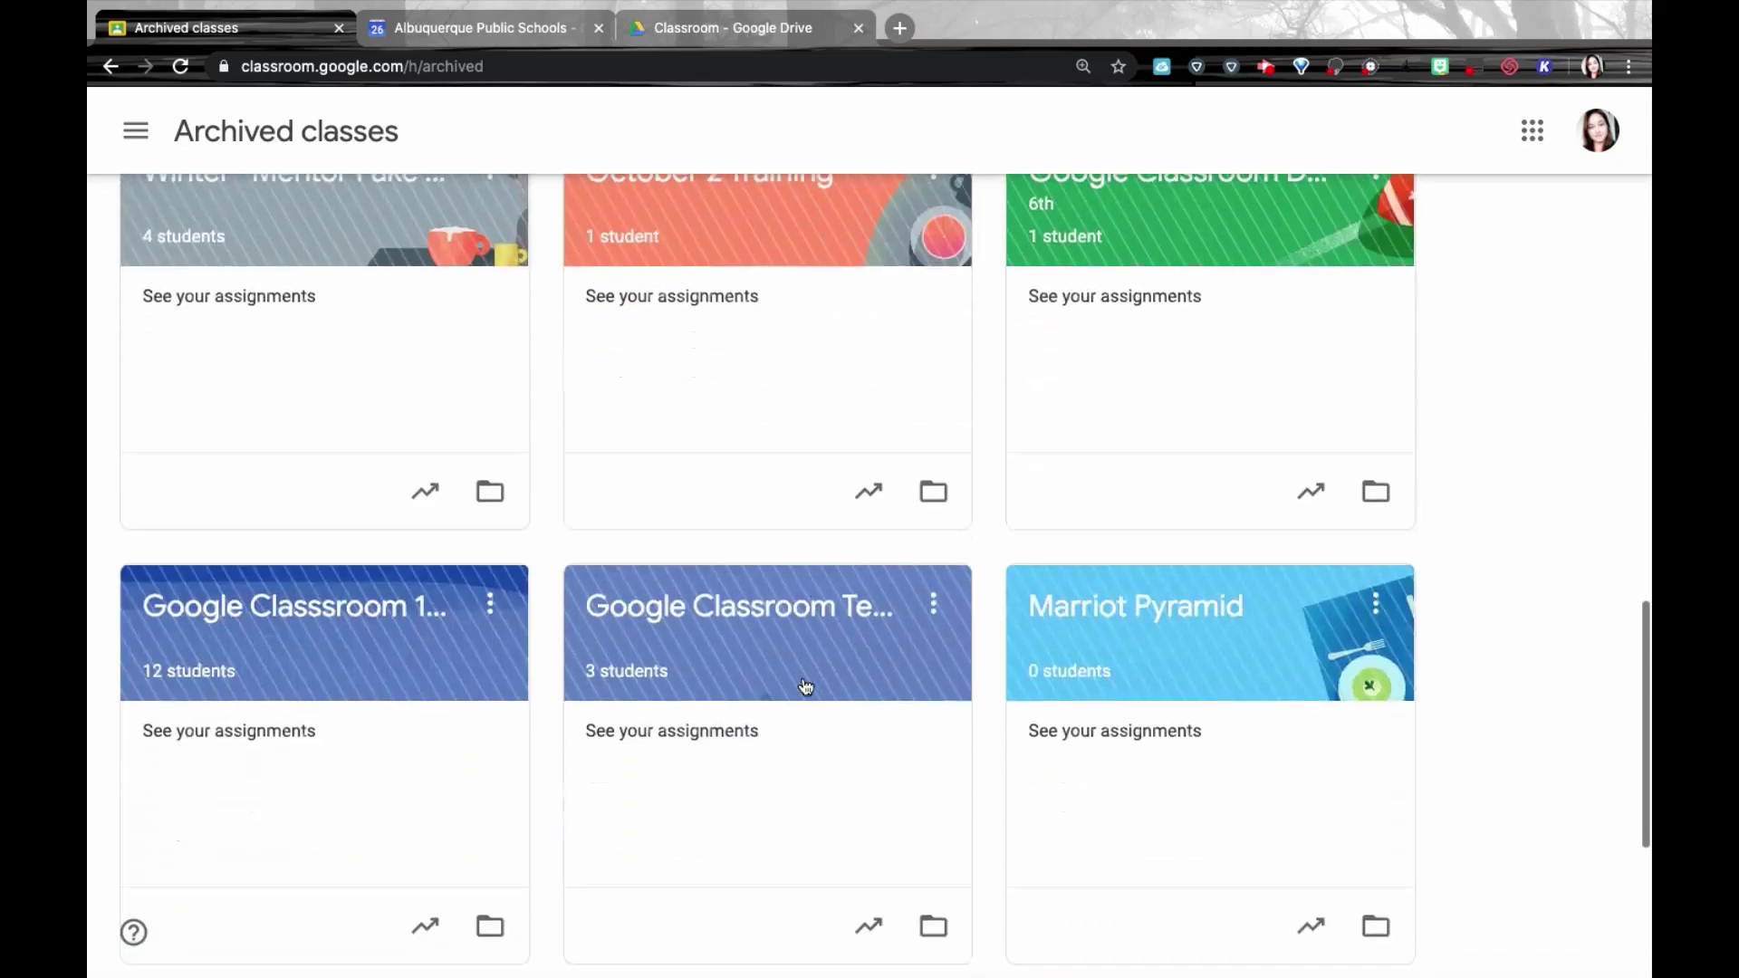
scroll(805, 687, down, 5)
scroll(805, 687, up, 20)
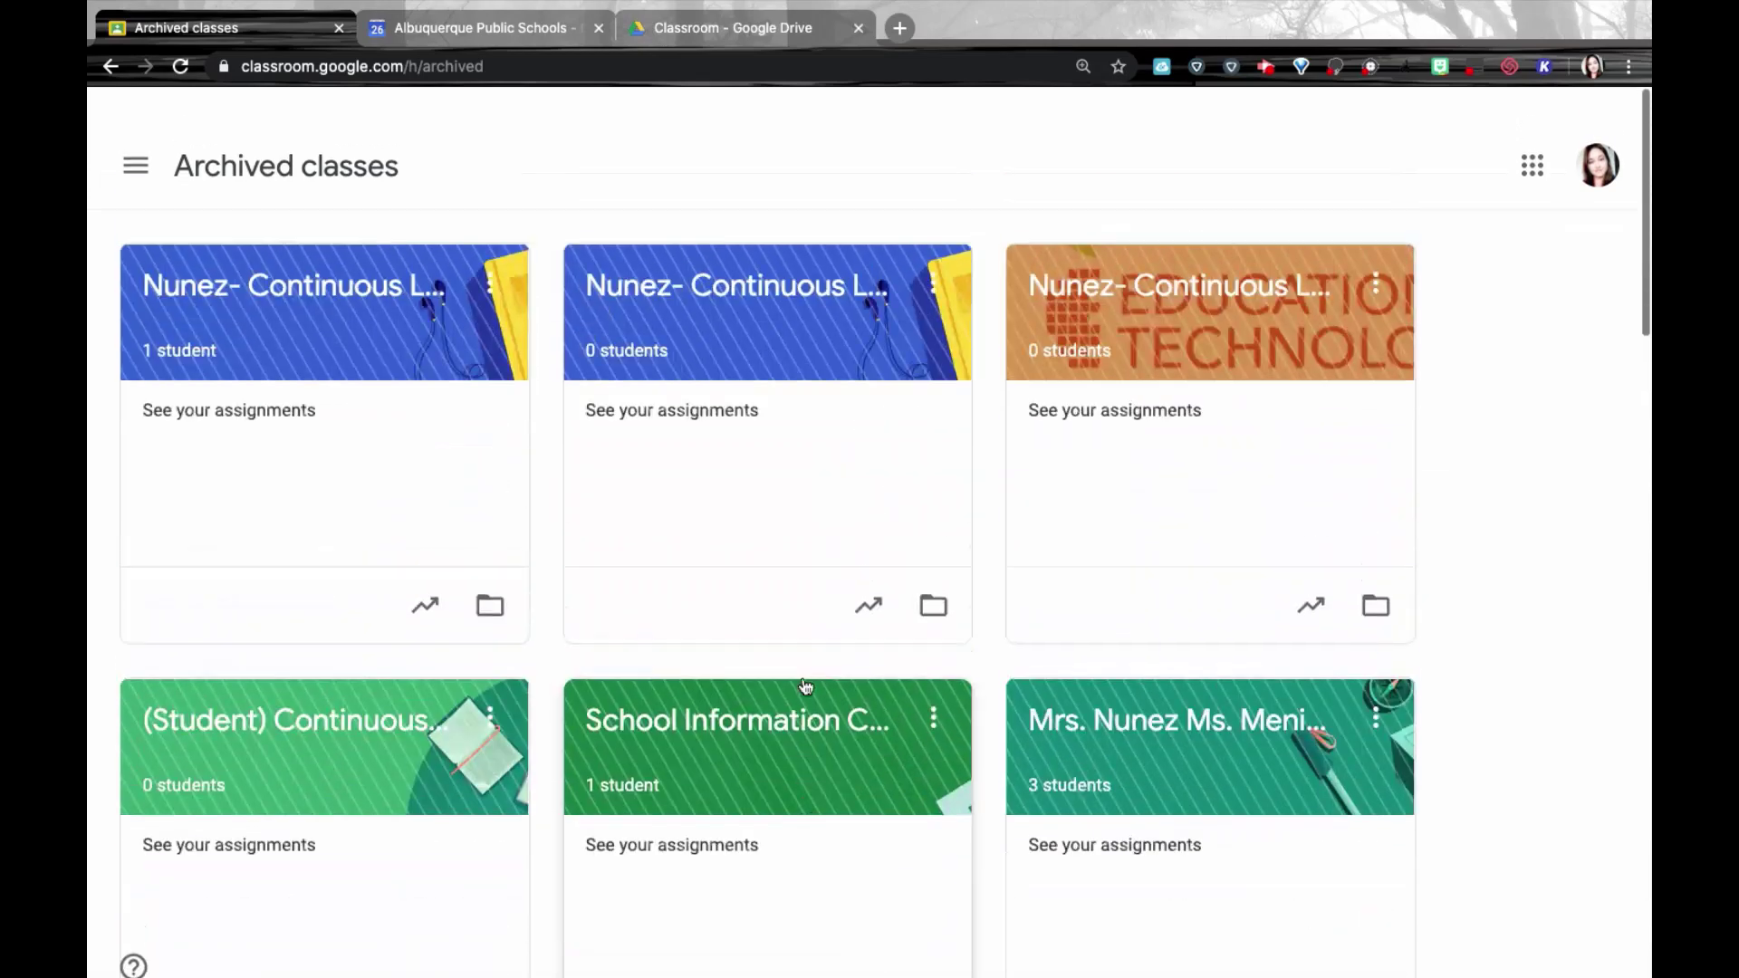
scroll(805, 687, down, 1)
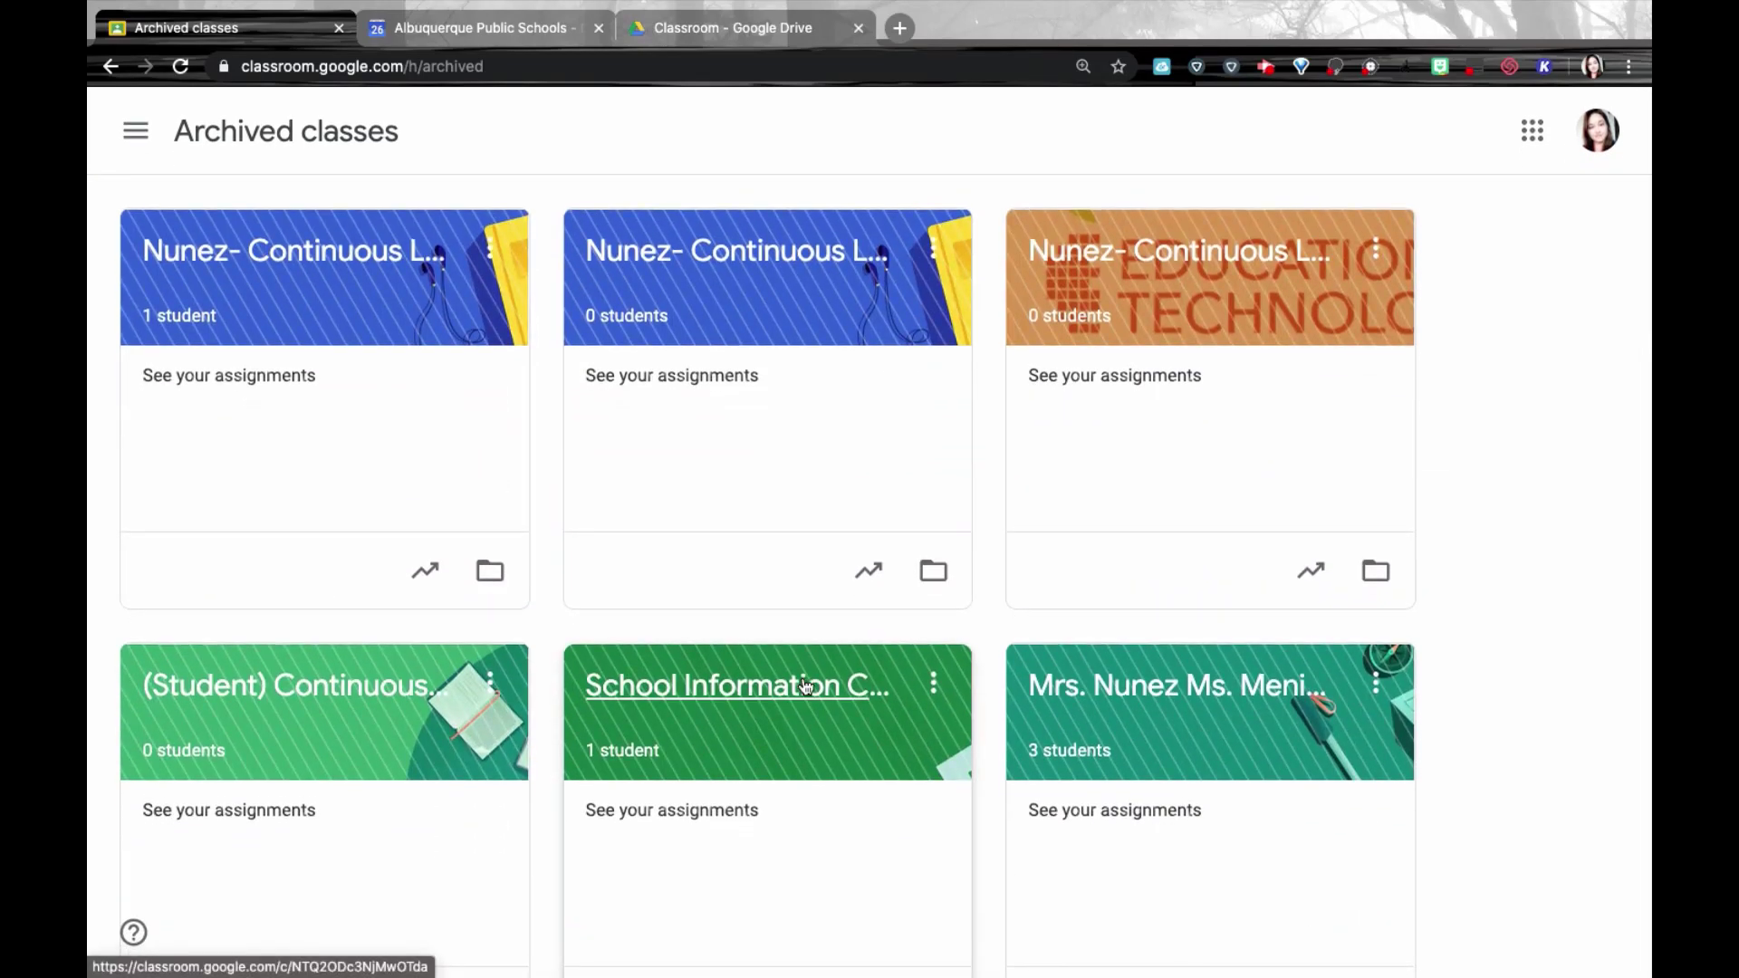